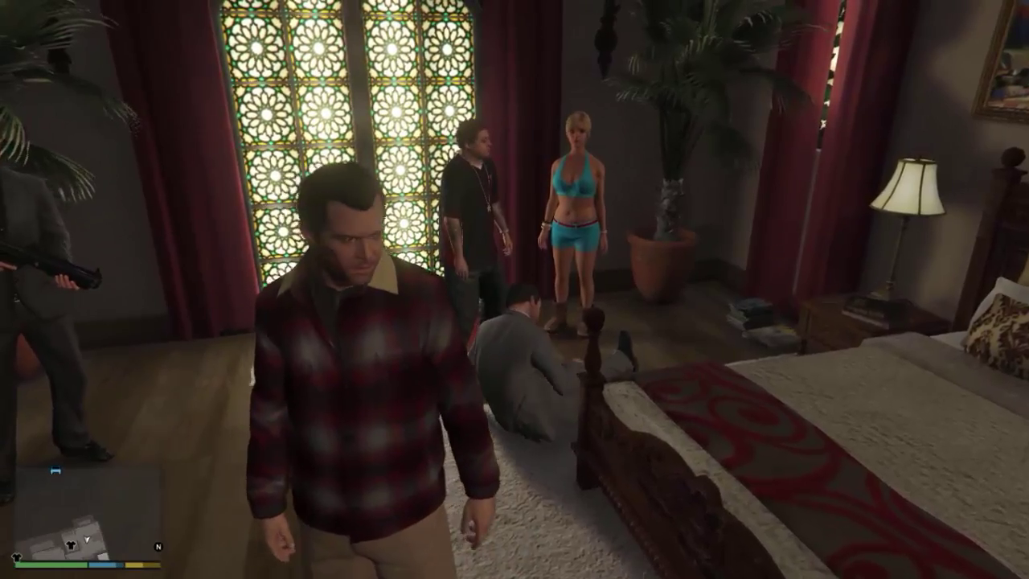
pyautogui.press('w')
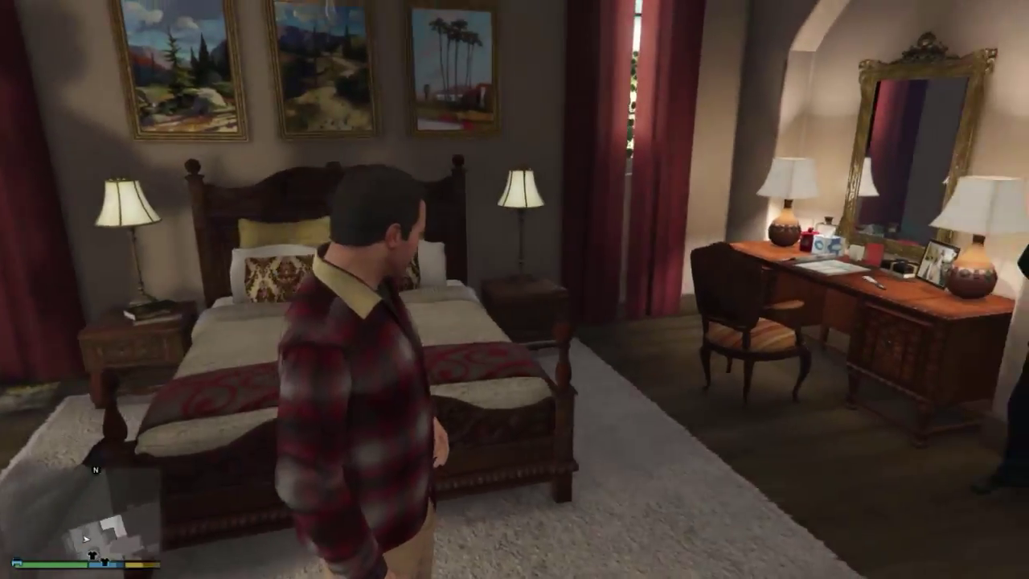
pyautogui.press('w')
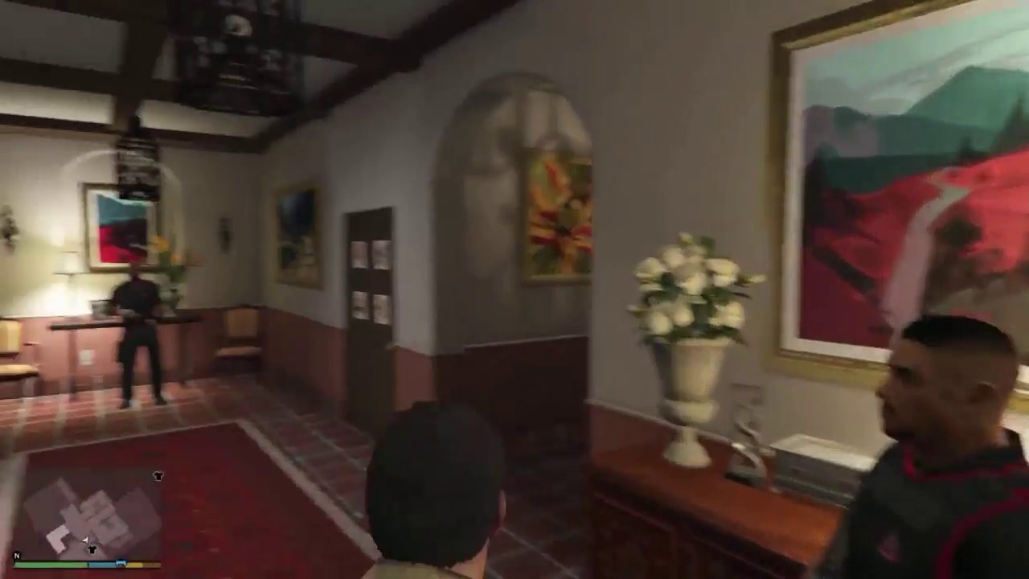
pyautogui.press('w')
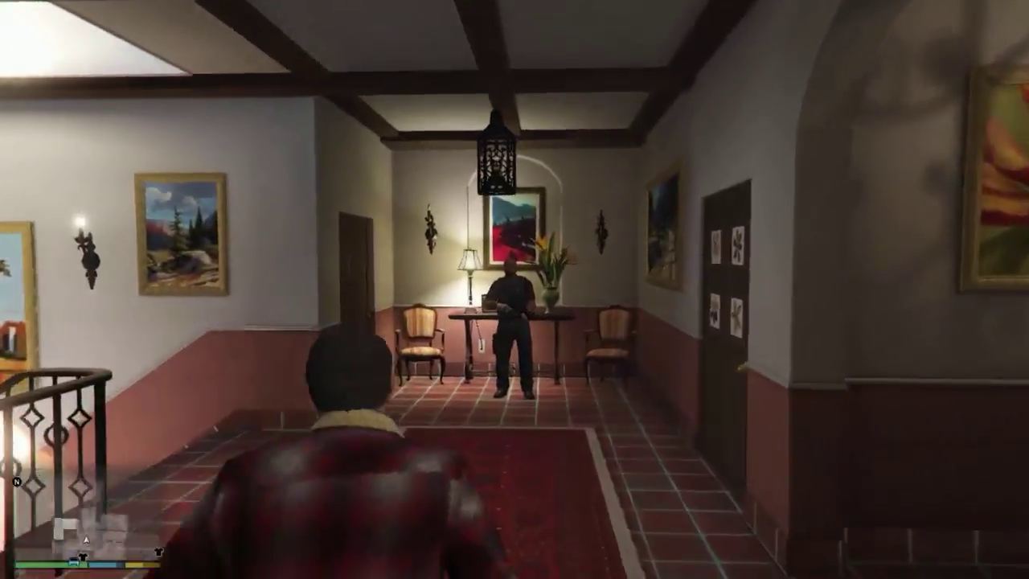
pyautogui.press('w')
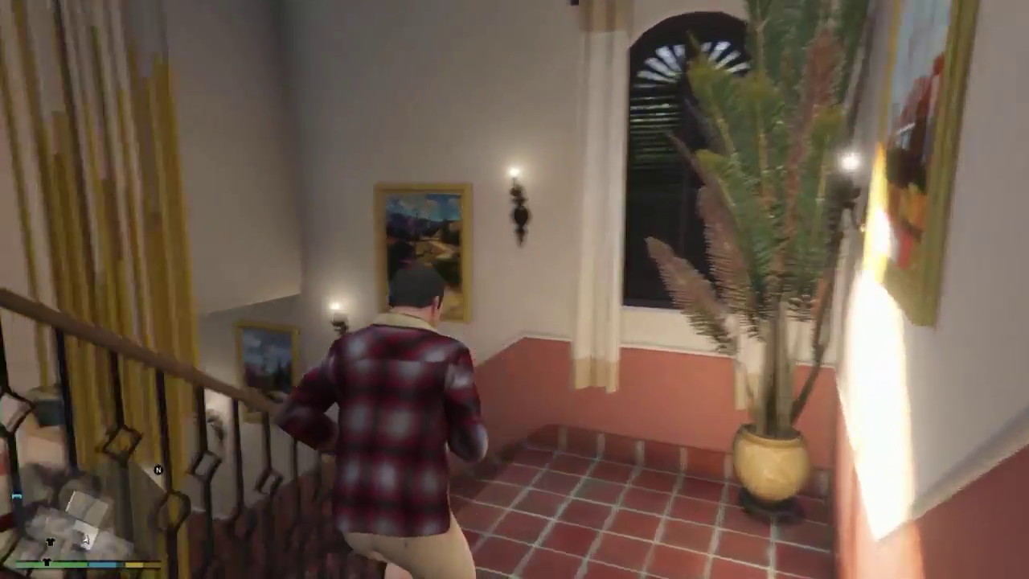
pyautogui.press('w')
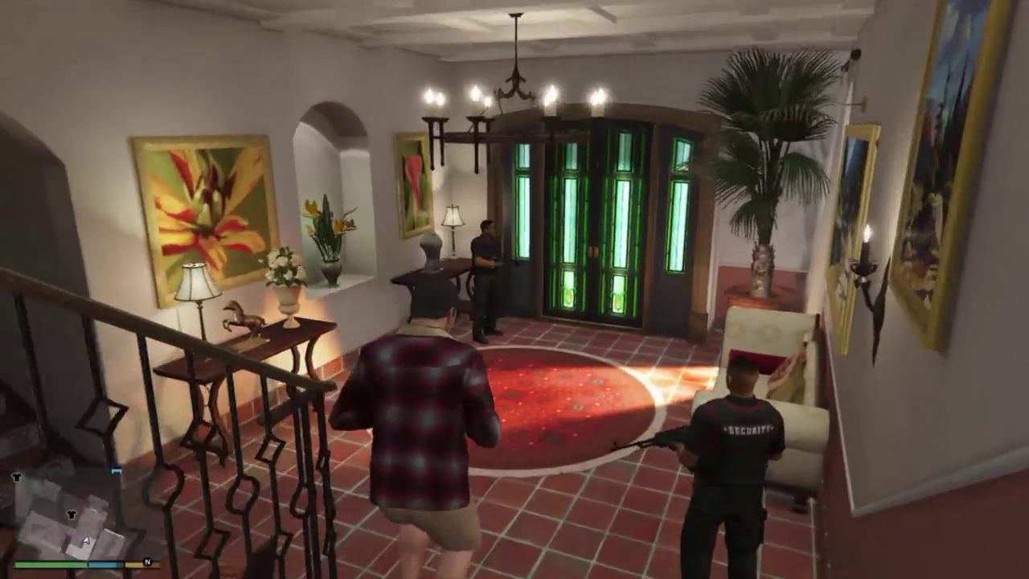
pyautogui.press('w')
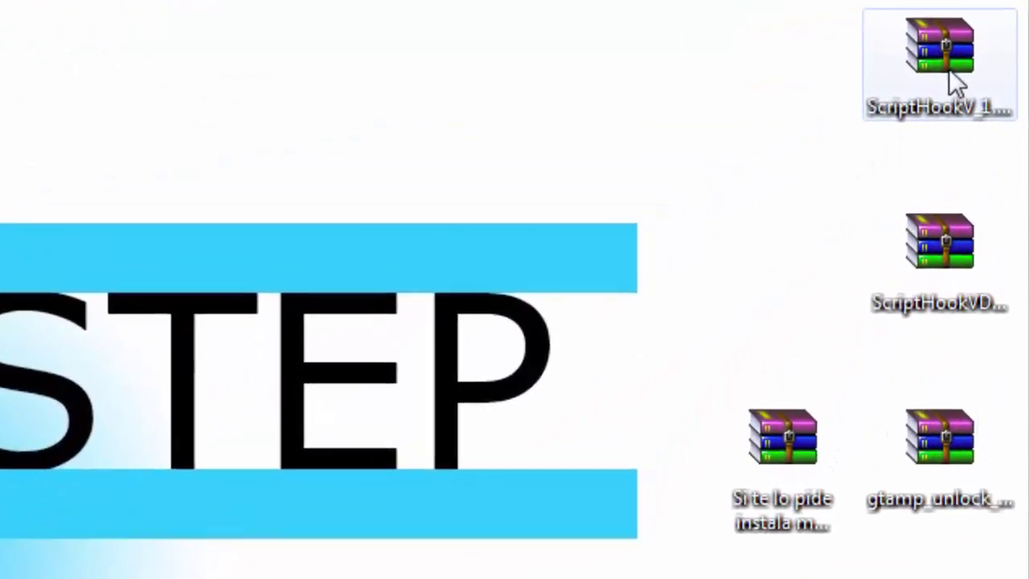
# Look over the mod archives on the desktop, including ScriptHookV, ScriptHookVDotNet, gtamp_unlock_all_objects, msvcr120d, NativeUI, MapEditor and 10k object.
pyautogui.click(966, 37)
pyautogui.click(997, 290)
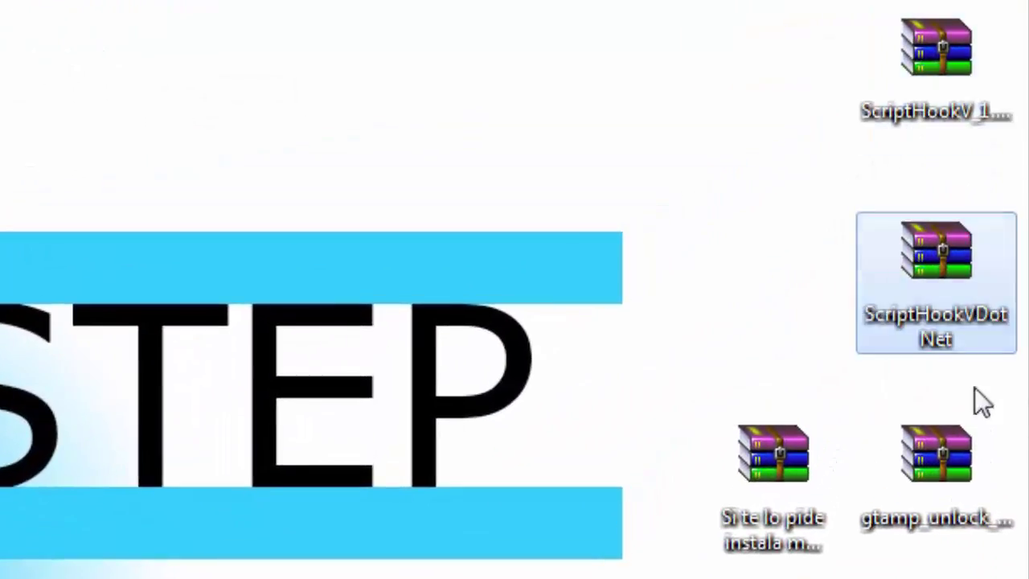
pyautogui.click(995, 483)
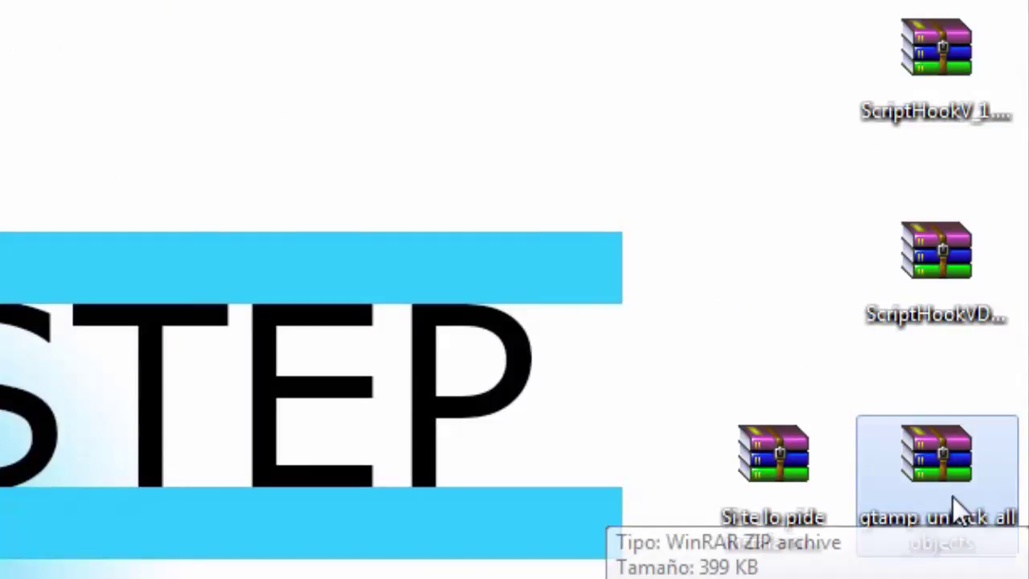
pyautogui.click(772, 459)
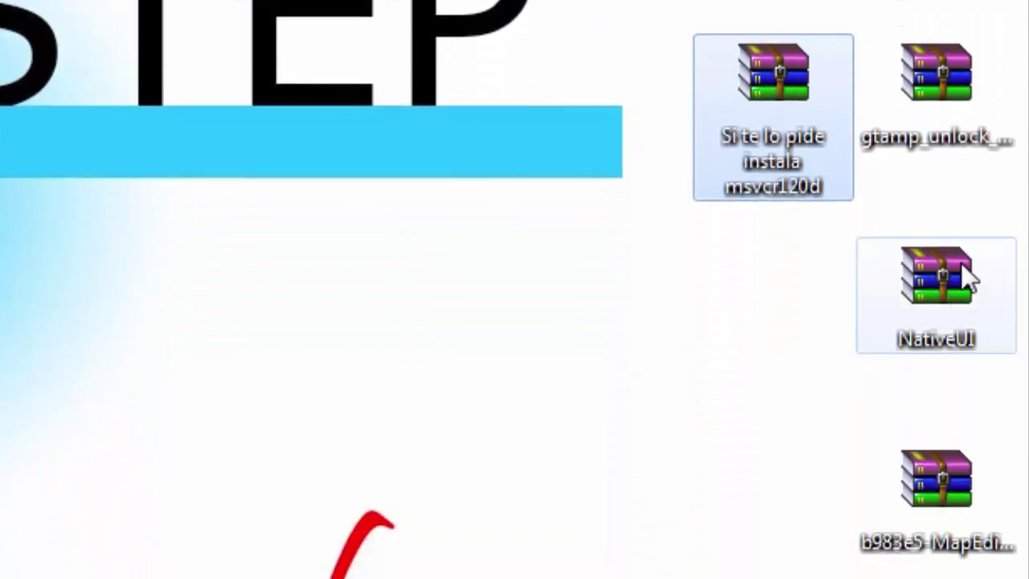
pyautogui.click(963, 267)
pyautogui.click(976, 470)
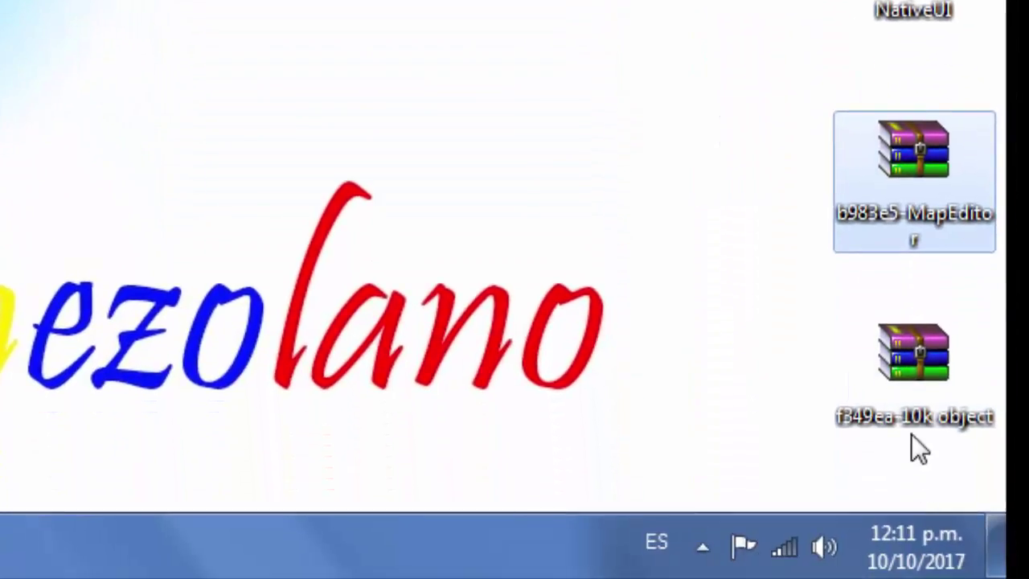
pyautogui.click(988, 390)
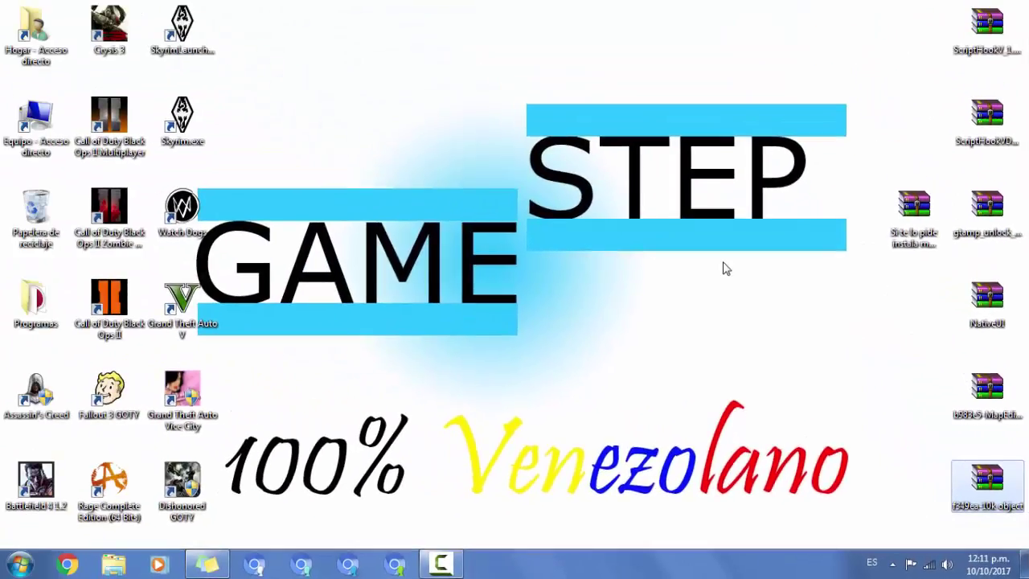
# Open the bin folder of the ScriptHookV_1.0.1180.2 archive and select dinput8.dll, NativeTrainer.asi and ScriptHookV.dll.
pyautogui.click(977, 47)
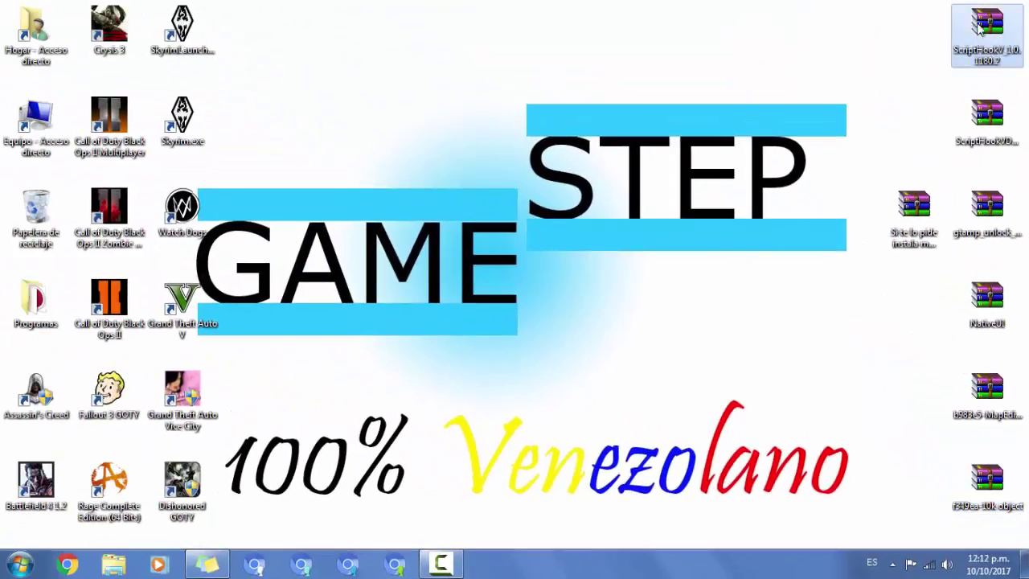
pyautogui.doubleClick(988, 38)
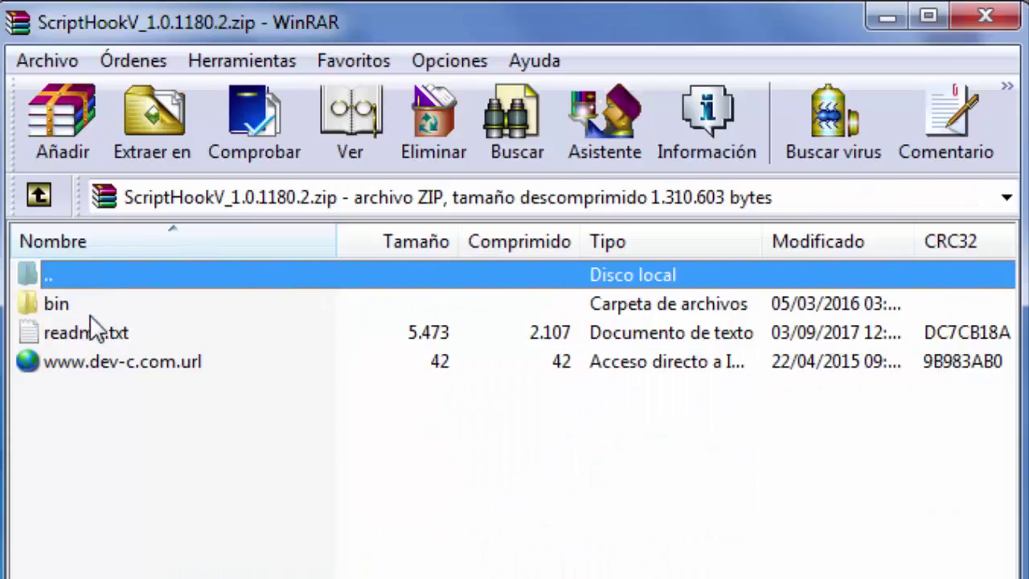
pyautogui.doubleClick(89, 313)
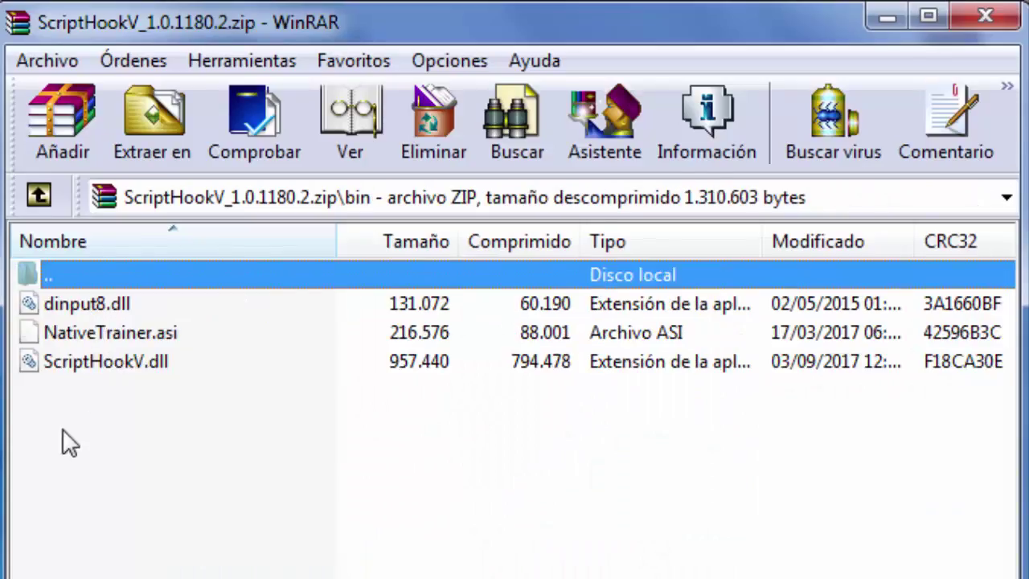
pyautogui.moveTo(77, 380); pyautogui.dragTo(136, 298)
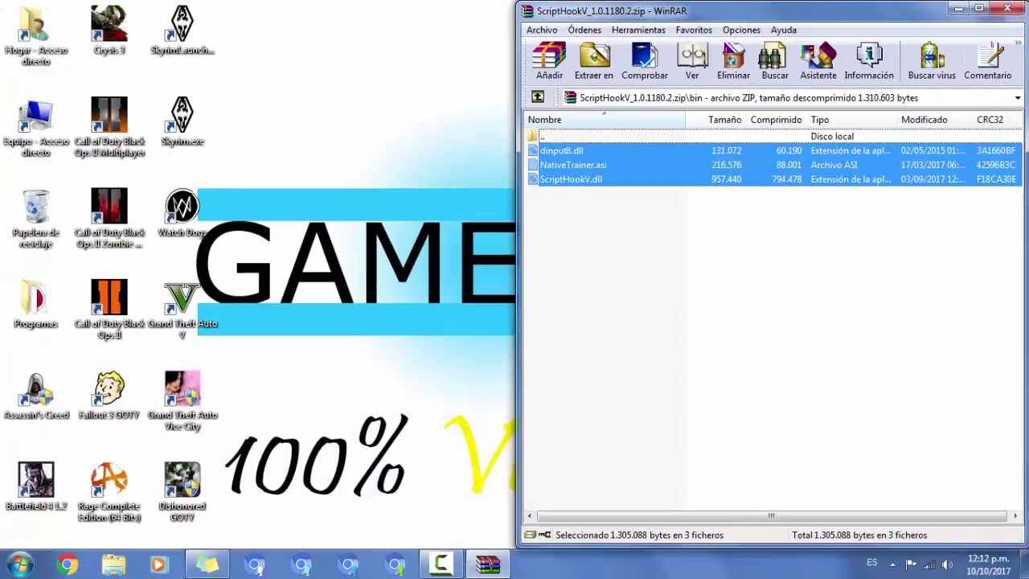
# Open the Grand Theft Auto V folder in Archivos de programa on drive D: beside the archive window.
pyautogui.press('super')
pyautogui.click(241, 338)
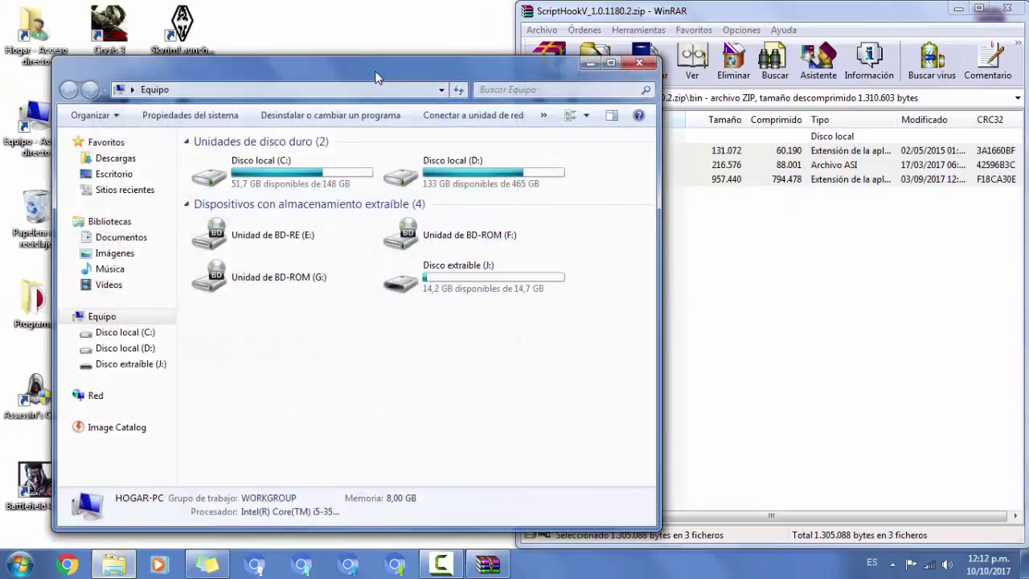
pyautogui.press('super+Left')
pyautogui.click(276, 172)
pyautogui.doubleClick(276, 171)
pyautogui.doubleClick(271, 104)
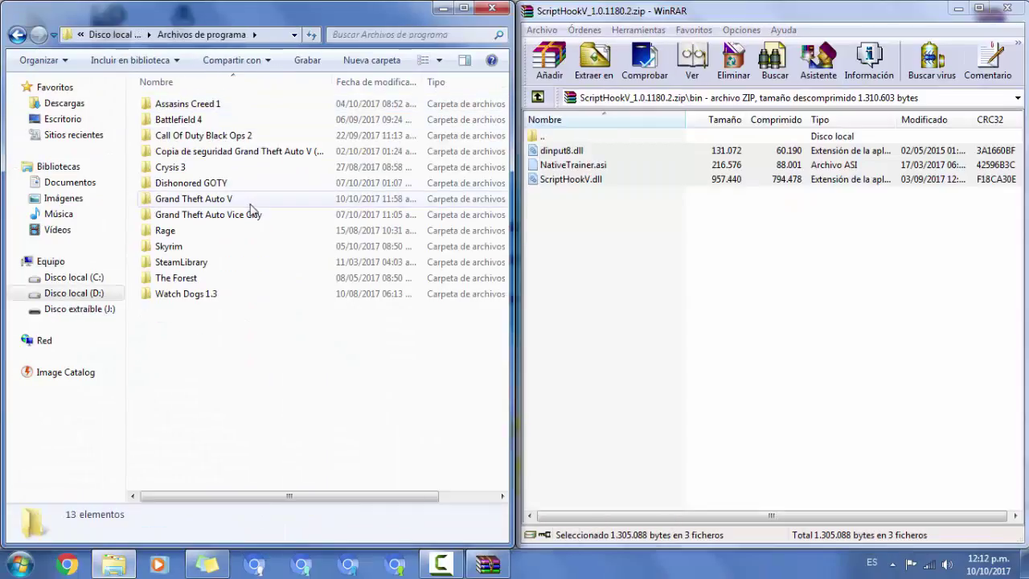
pyautogui.doubleClick(249, 200)
# Try to copy the three selected ScriptHookV files into the Grand Theft Auto V folder, and close the archive.
pyautogui.moveTo(665, 168); pyautogui.dragTo(344, 287)
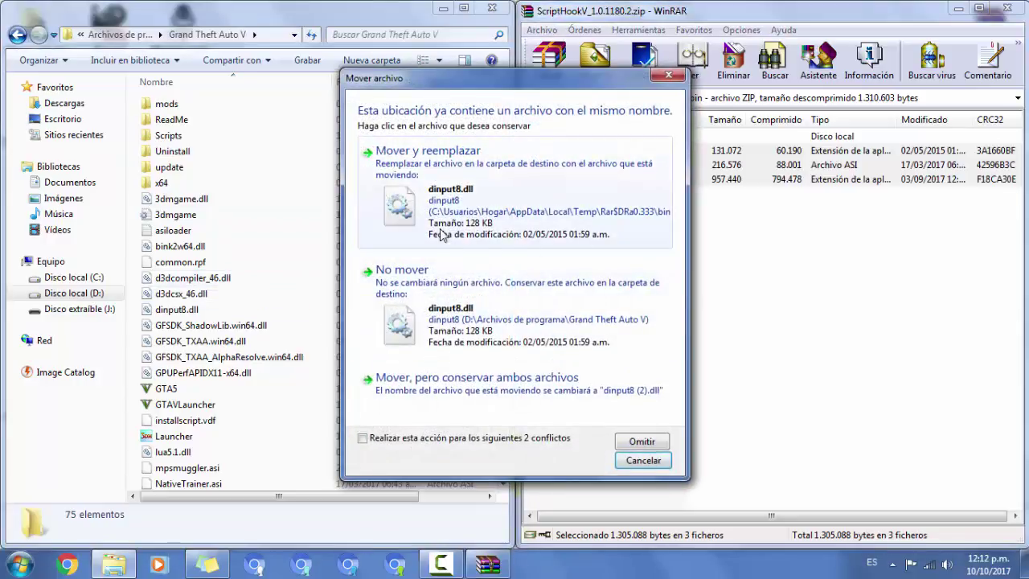
pyautogui.click(643, 460)
pyautogui.click(1006, 8)
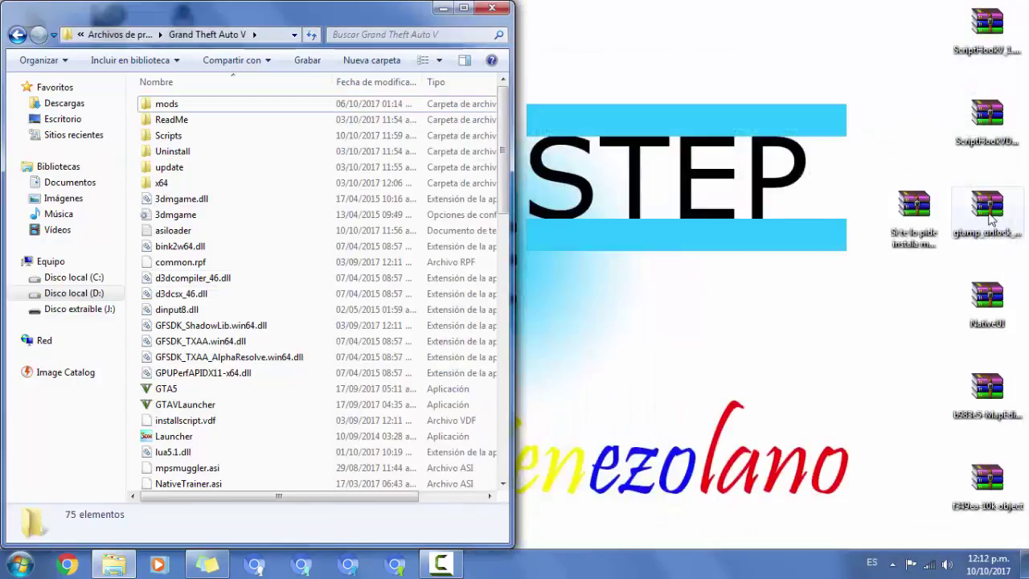
# Open the ScriptHookVDotNet archive and select ScriptHookVDotNet.asi and ScriptHookVDotNet2.dll.
pyautogui.doubleClick(989, 128)
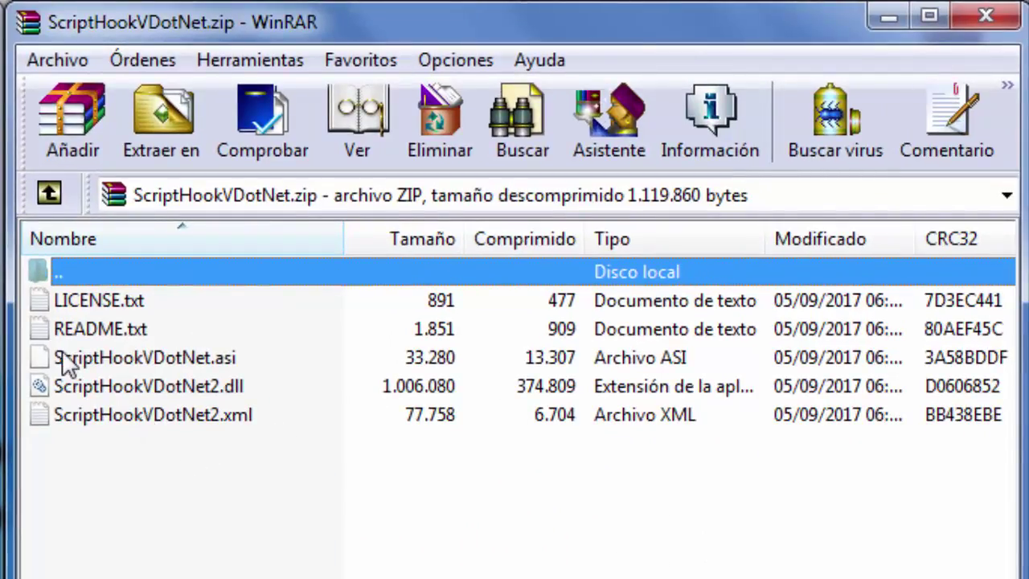
pyautogui.click(121, 358)
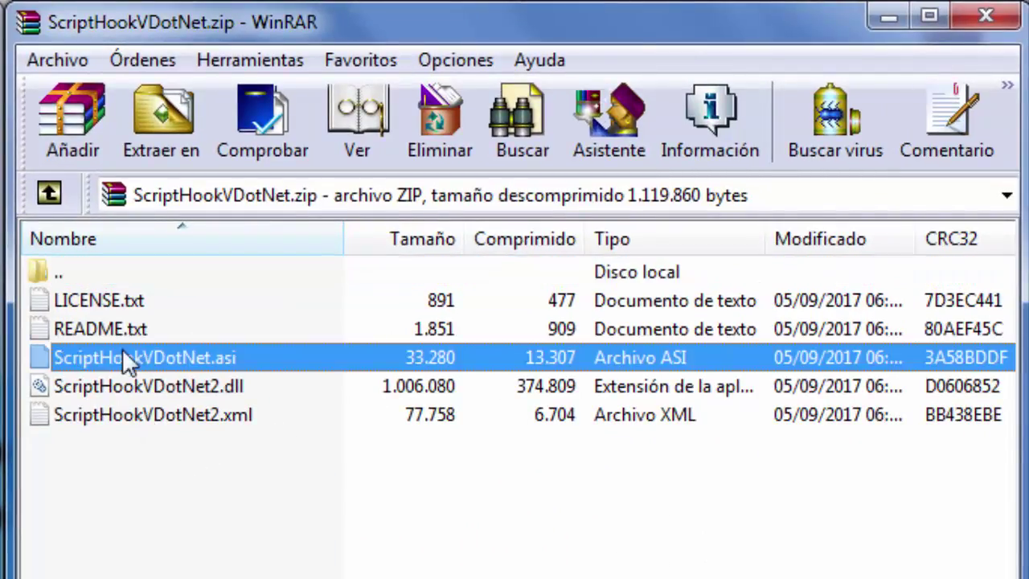
pyautogui.click(80, 384)
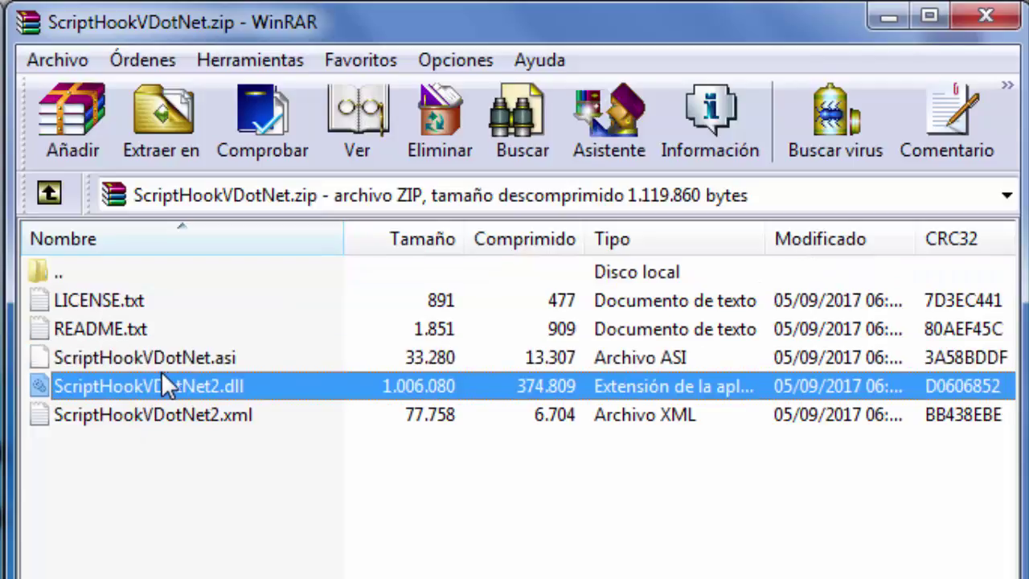
pyautogui.keyDown('ctrl'); pyautogui.click(118, 357); pyautogui.keyUp('ctrl')
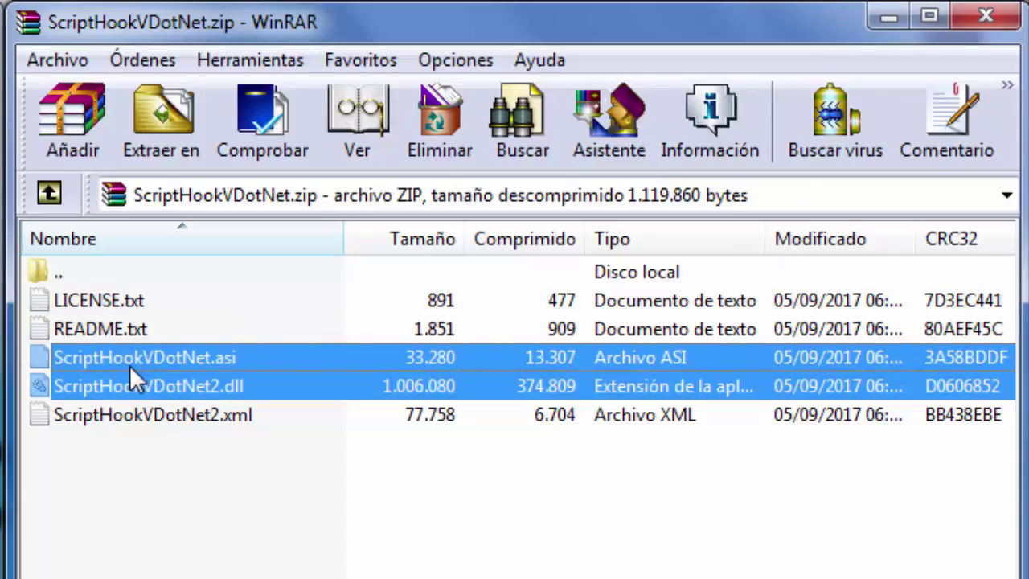
pyautogui.keyDown('ctrl'); pyautogui.click(117, 356); pyautogui.keyUp('ctrl')
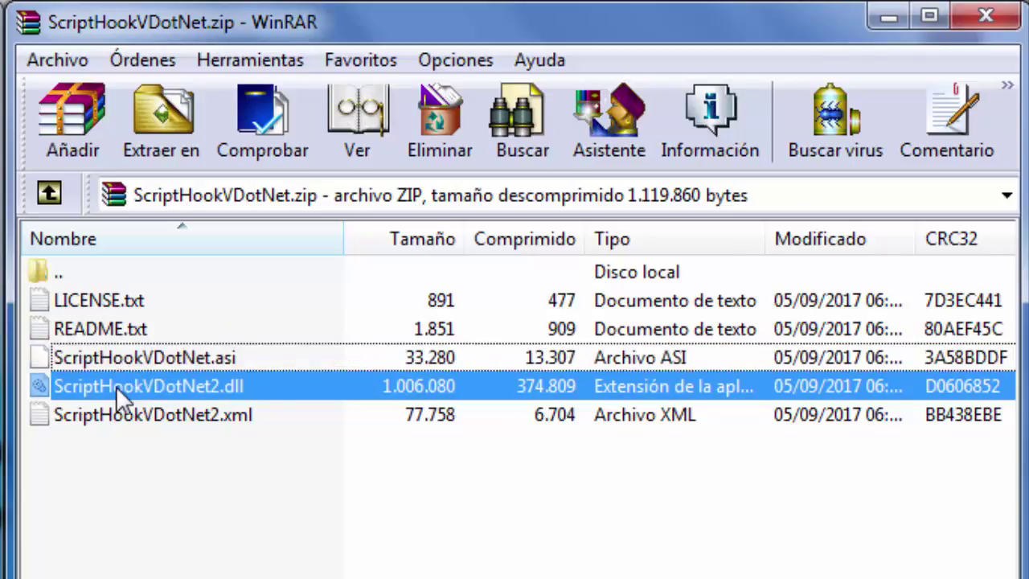
pyautogui.keyDown('ctrl'); pyautogui.click(116, 387); pyautogui.keyUp('ctrl')
pyautogui.click(117, 357)
pyautogui.keyDown('shift'); pyautogui.click(137, 382); pyautogui.keyUp('shift')
# Try to copy the two selected ScriptHookVDotNet files into the Grand Theft Auto V folder, and close the archive.
pyautogui.moveTo(133, 366); pyautogui.dragTo(86, 513)
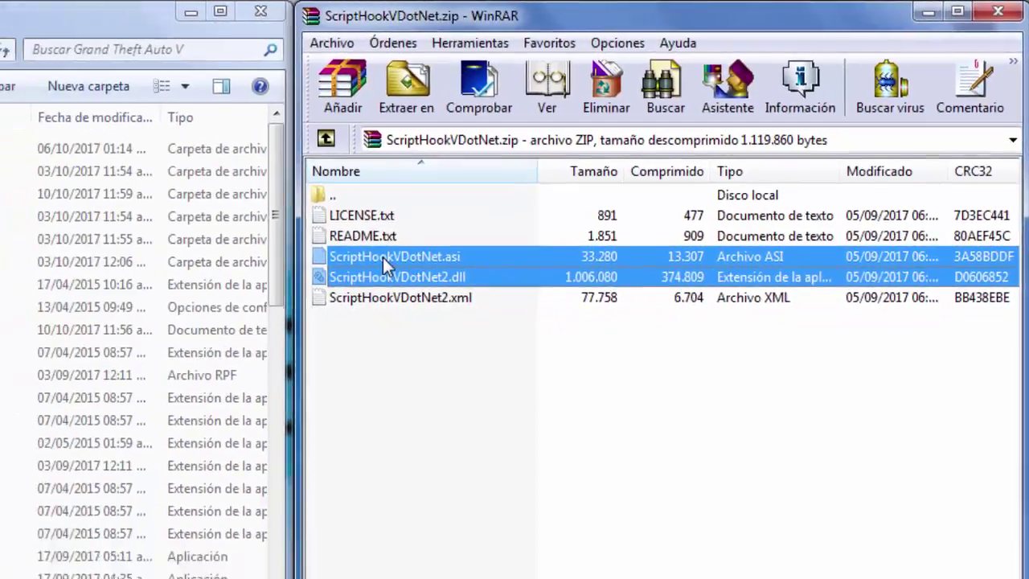
pyautogui.moveTo(557, 258); pyautogui.dragTo(322, 251)
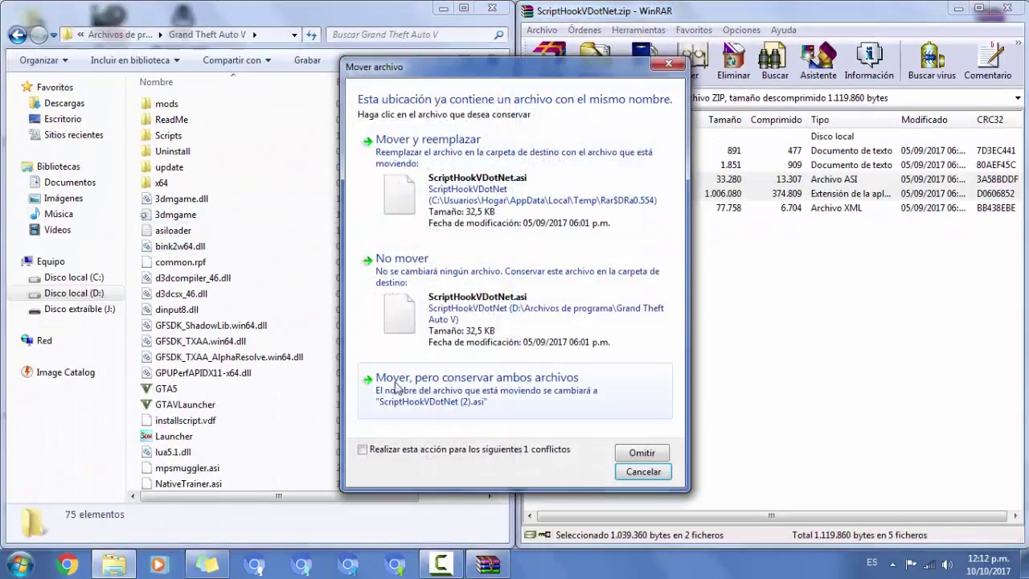
pyautogui.click(643, 472)
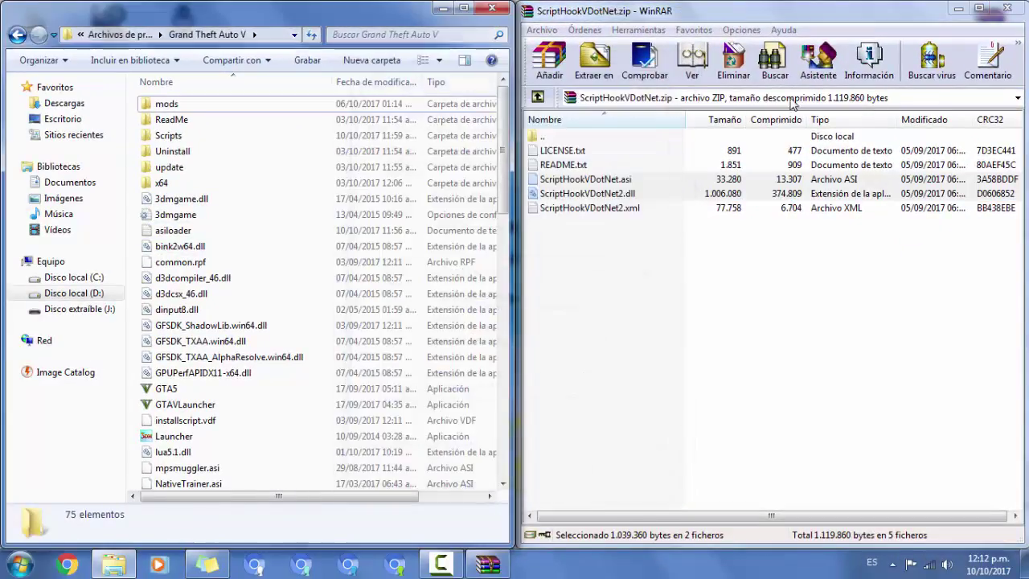
pyautogui.click(1007, 8)
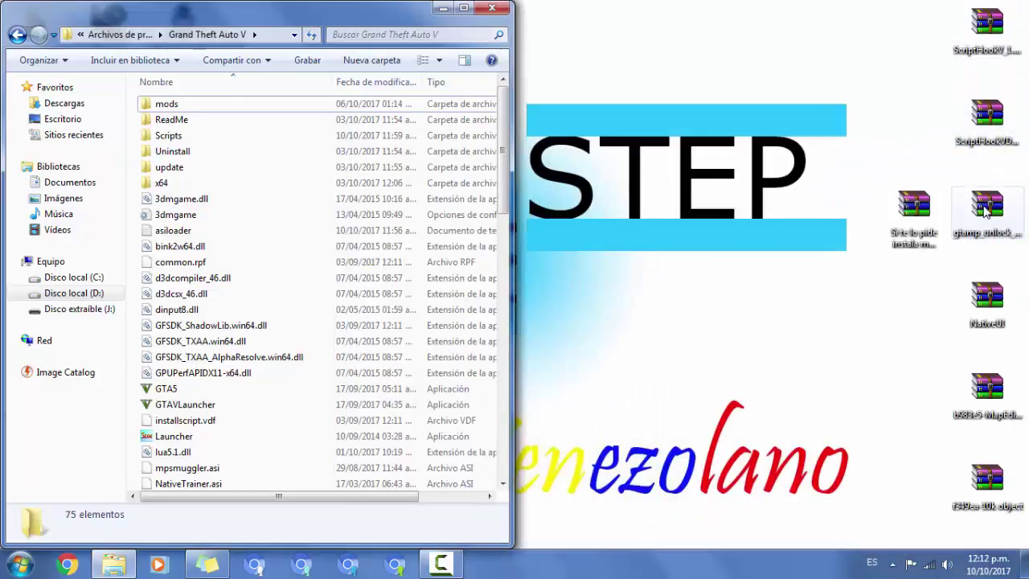
# Open the v1.1 folder inside the gtamp_unlock_all_objects archive.
pyautogui.click(990, 206)
pyautogui.doubleClick(1011, 211)
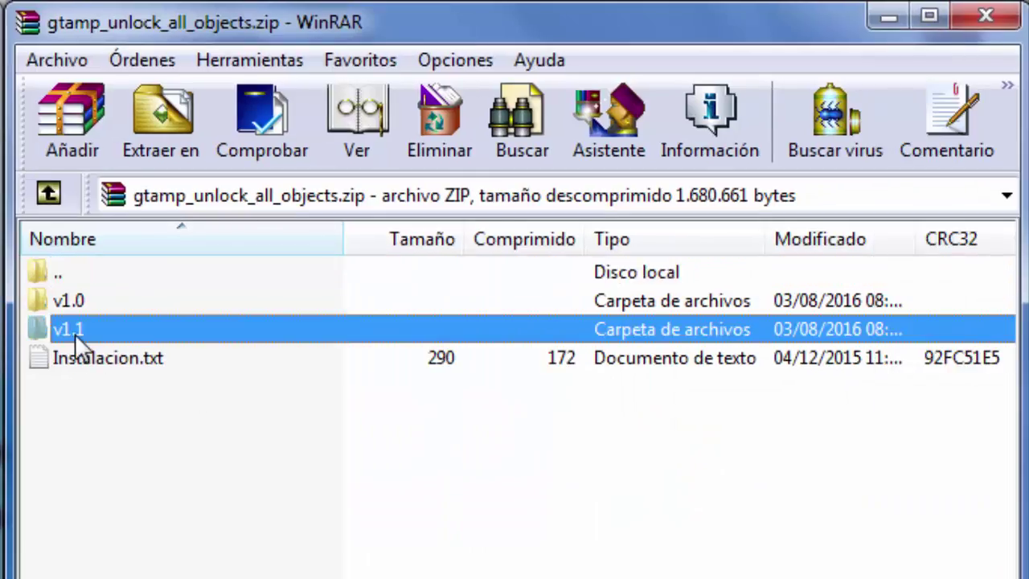
pyautogui.doubleClick(75, 332)
pyautogui.click(48, 193)
pyautogui.doubleClick(76, 328)
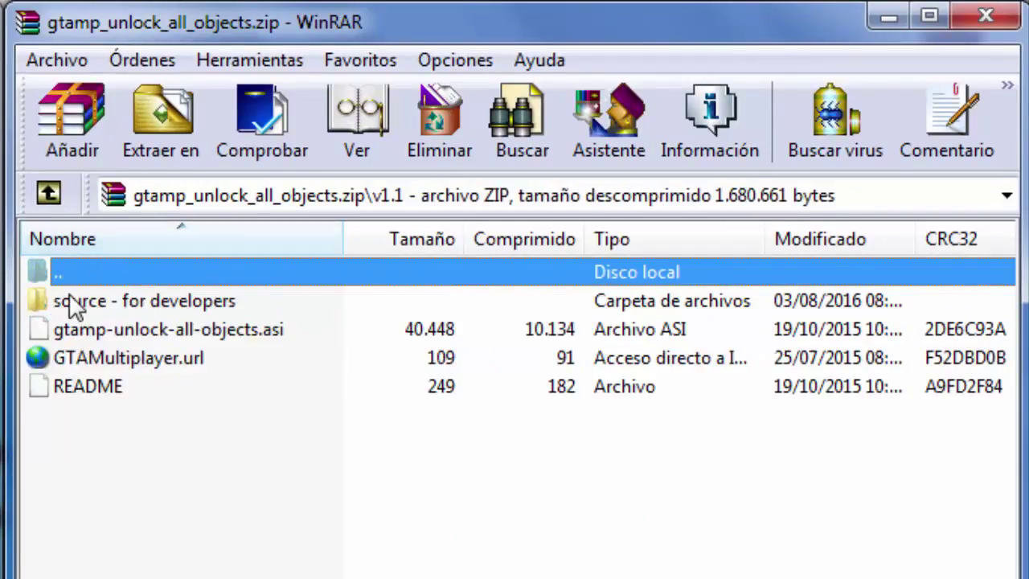
# Copy gtamp-unlock-all-objects.asi from the archive into the Grand Theft Auto V folder and close the archive.
pyautogui.click(139, 332)
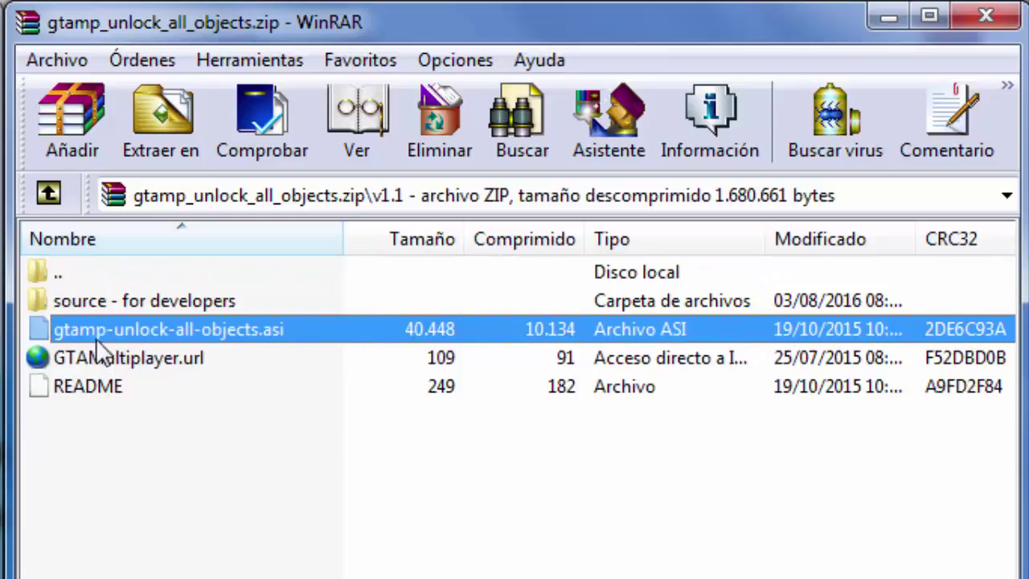
pyautogui.moveTo(218, 330); pyautogui.dragTo(29, 578)
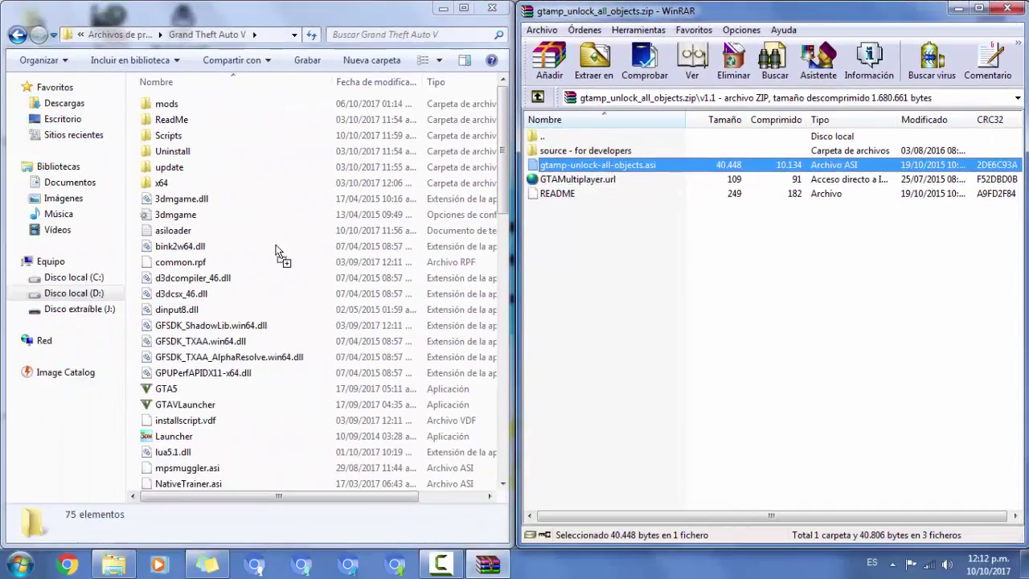
pyautogui.moveTo(276, 252); pyautogui.dragTo(276, 251)
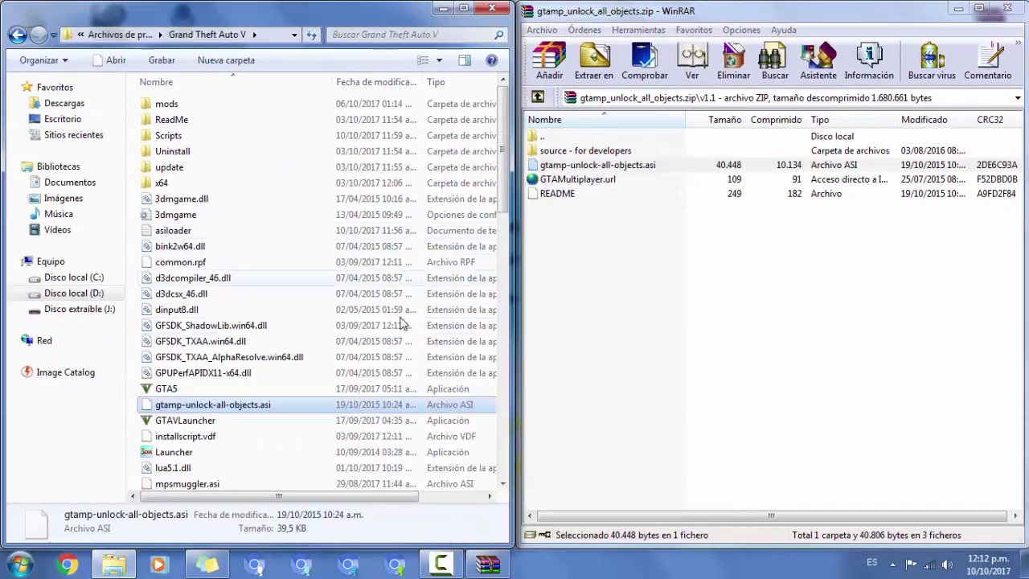
pyautogui.click(1006, 8)
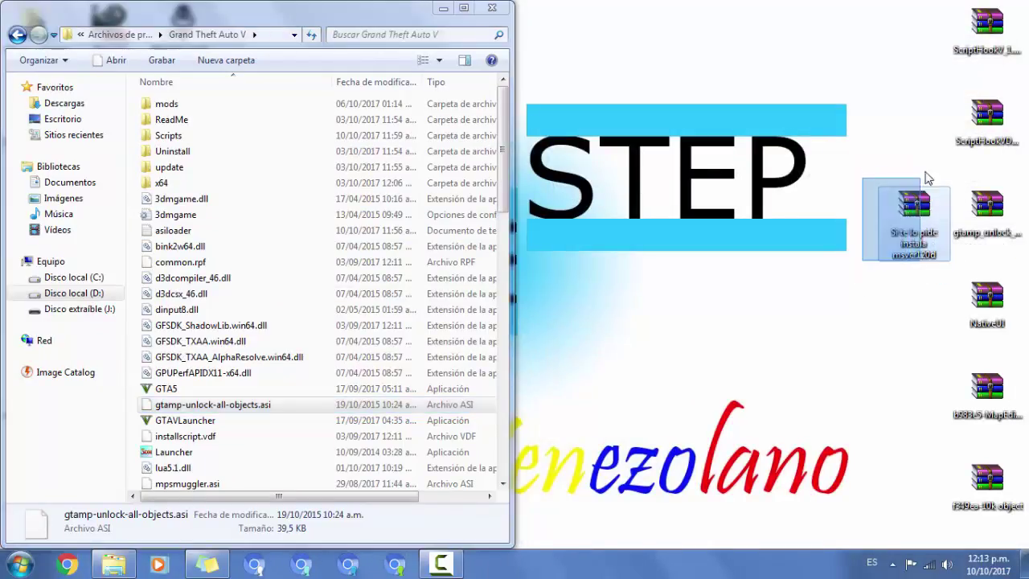
# Copy msvcr120d.dll from the "Si te lo pide instala msvcr120d" archive into the Grand Theft Auto V folder and close the archive.
pyautogui.doubleClick(913, 210)
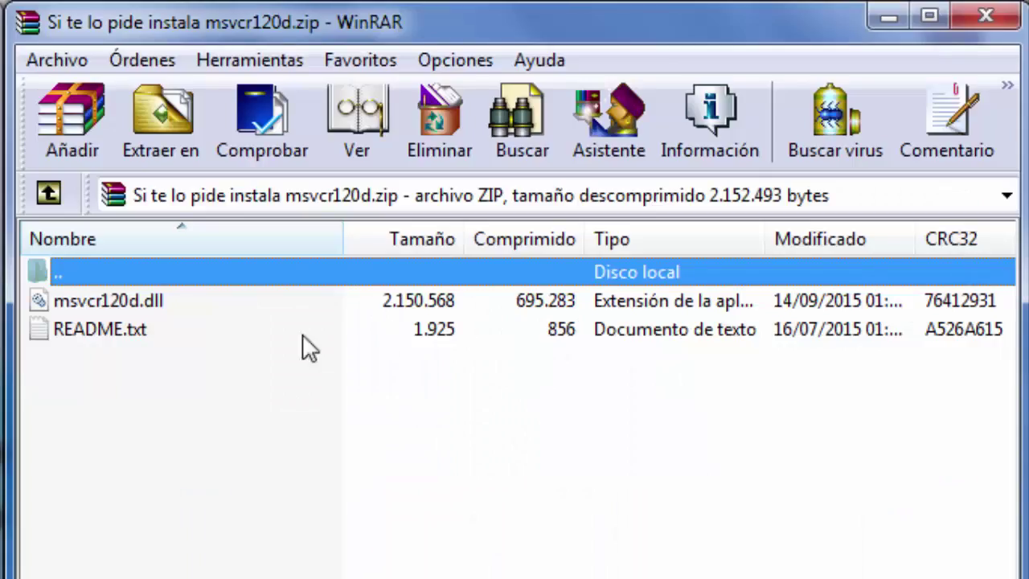
pyautogui.click(758, 405)
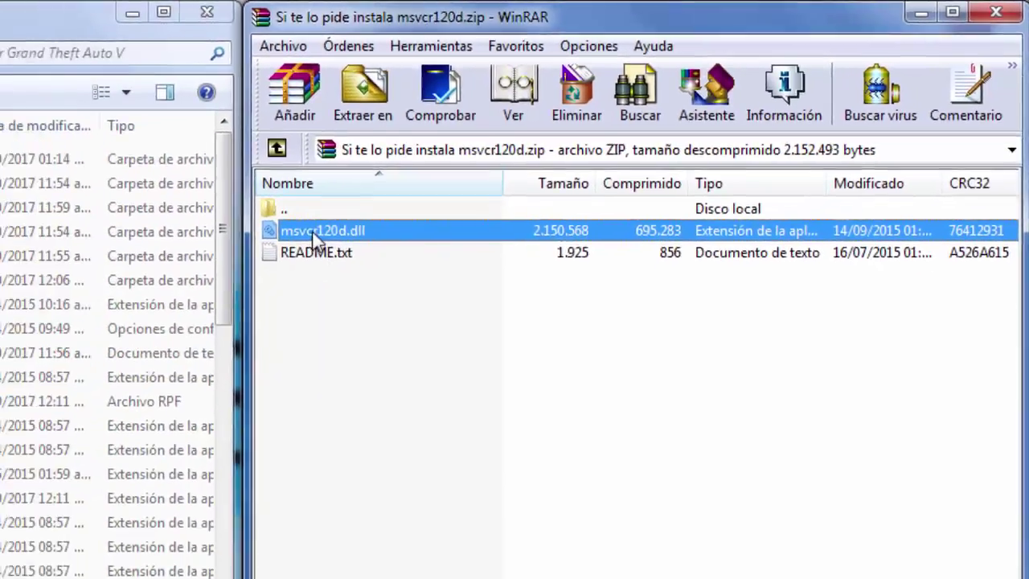
pyautogui.moveTo(77, 305); pyautogui.dragTo(101, 338)
pyautogui.moveTo(549, 176); pyautogui.dragTo(256, 257)
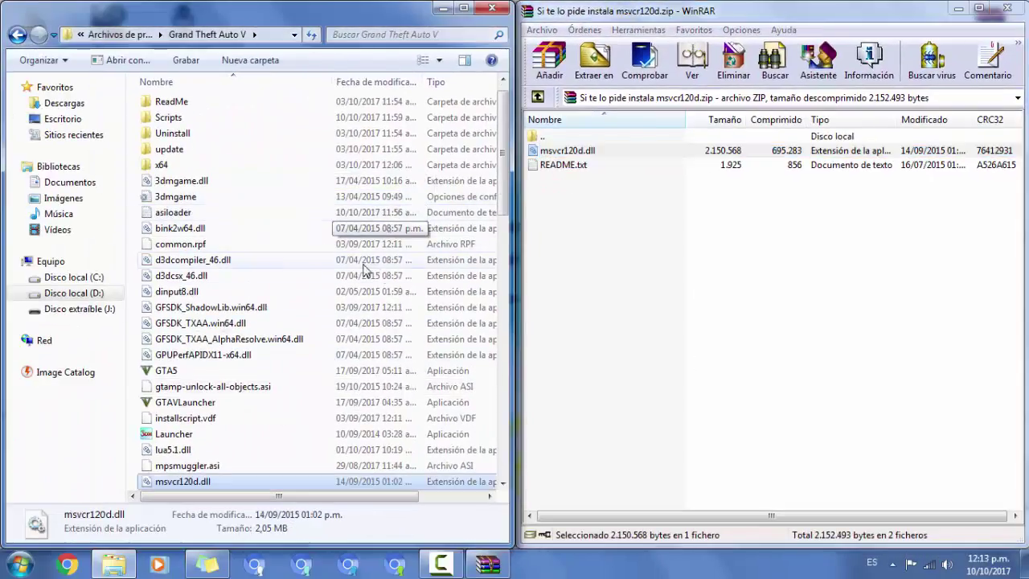
pyautogui.click(1009, 12)
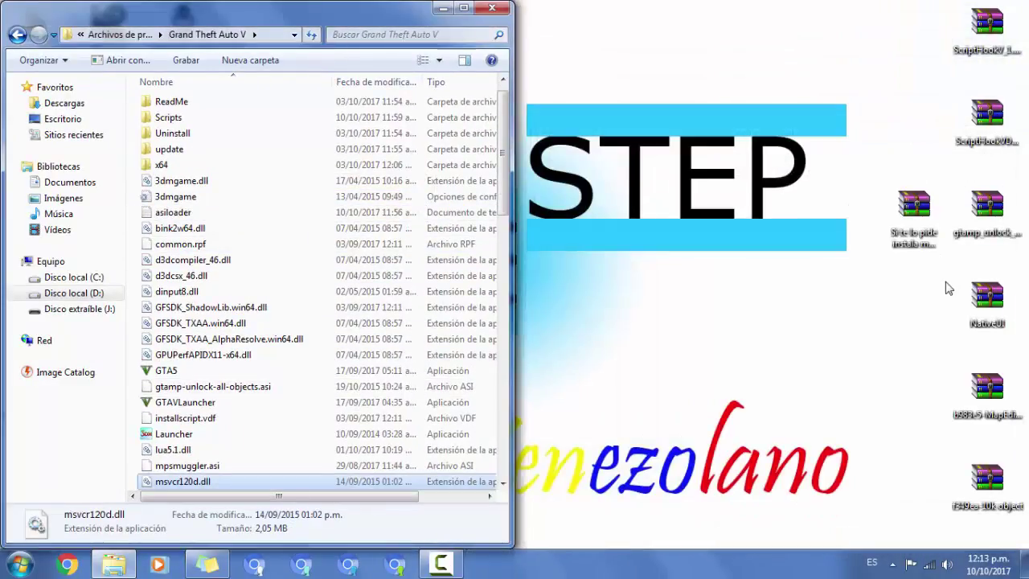
# Open the NativeUI archive beside the game folder and select NativeUI.dll.
pyautogui.click(975, 304)
pyautogui.doubleClick(989, 299)
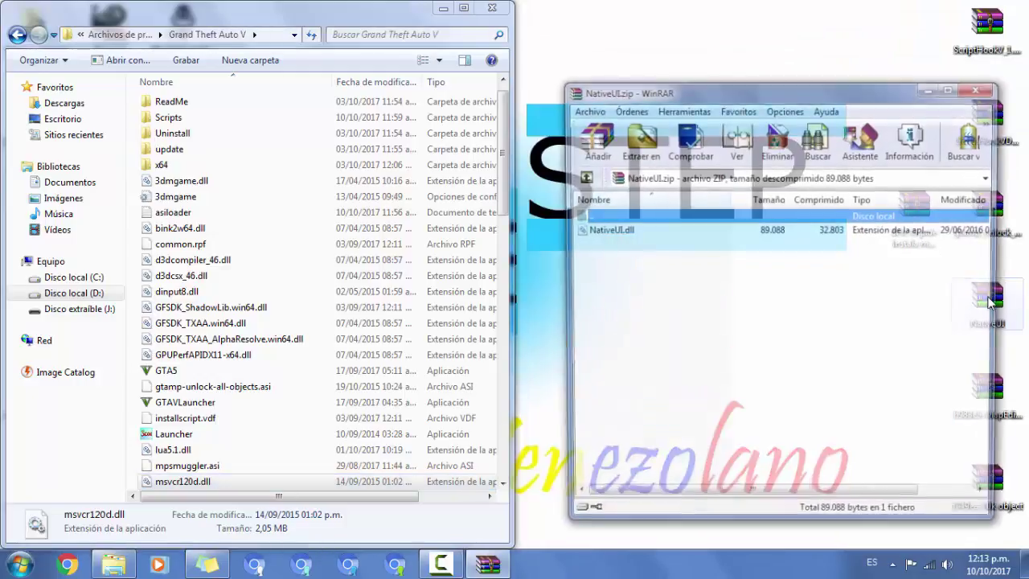
pyautogui.click(827, 109)
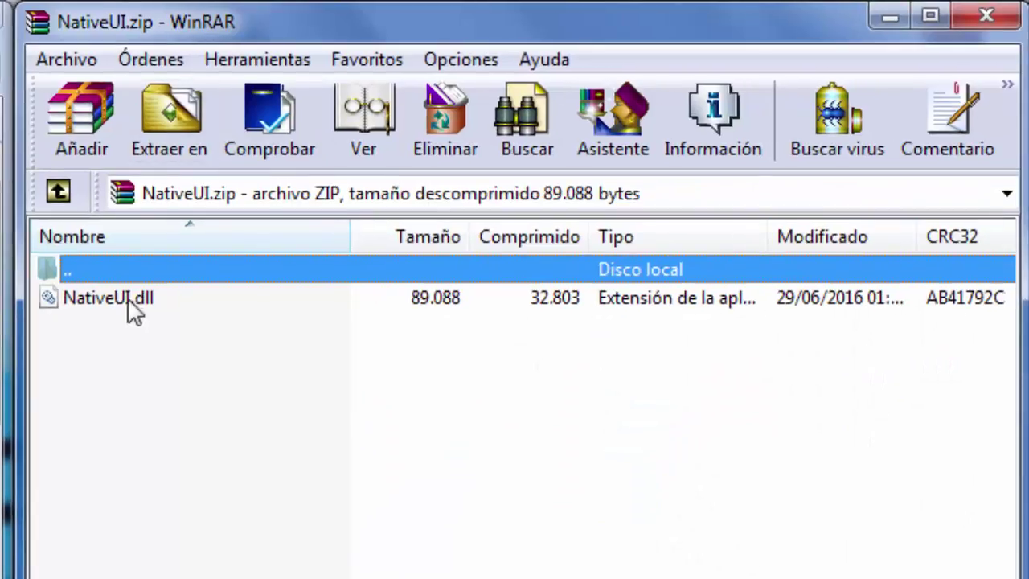
pyautogui.click(135, 300)
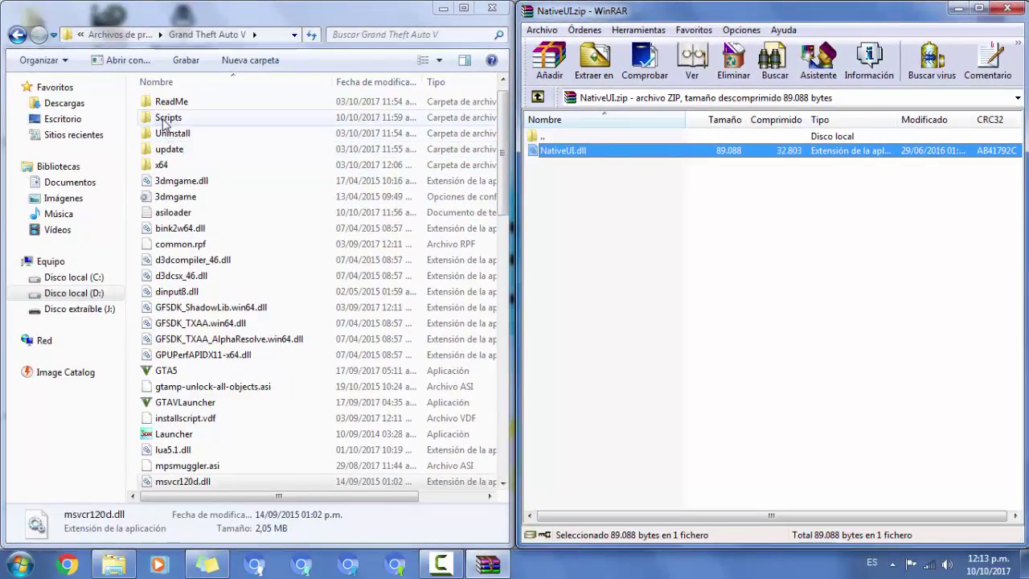
# Try to create a new folder named Scripts in the Grand Theft Auto V folder, declining to merge it with the existing one.
pyautogui.click(107, 126)
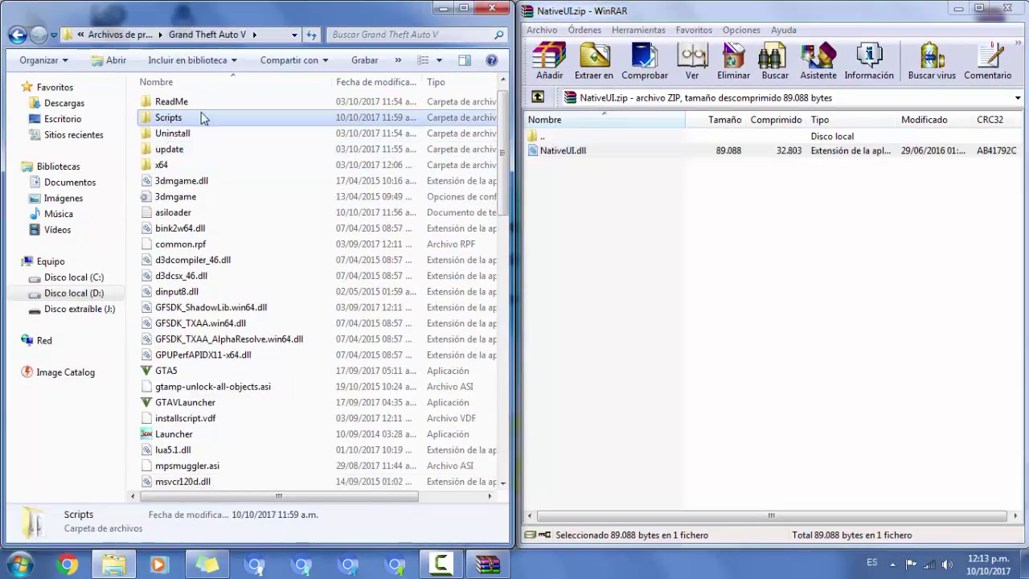
pyautogui.rightClick(129, 117)
pyautogui.moveTo(287, 304)
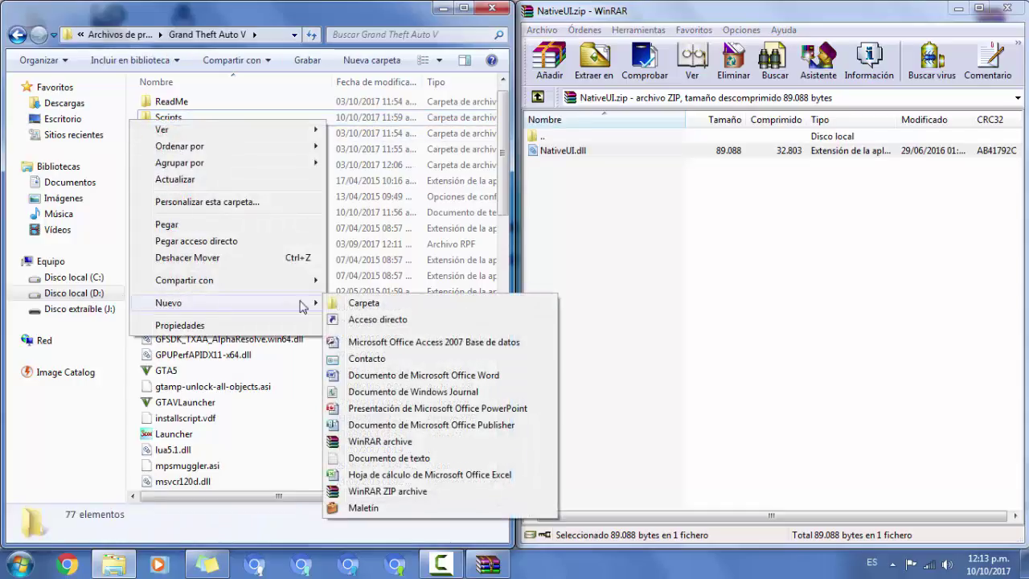
pyautogui.click(358, 301)
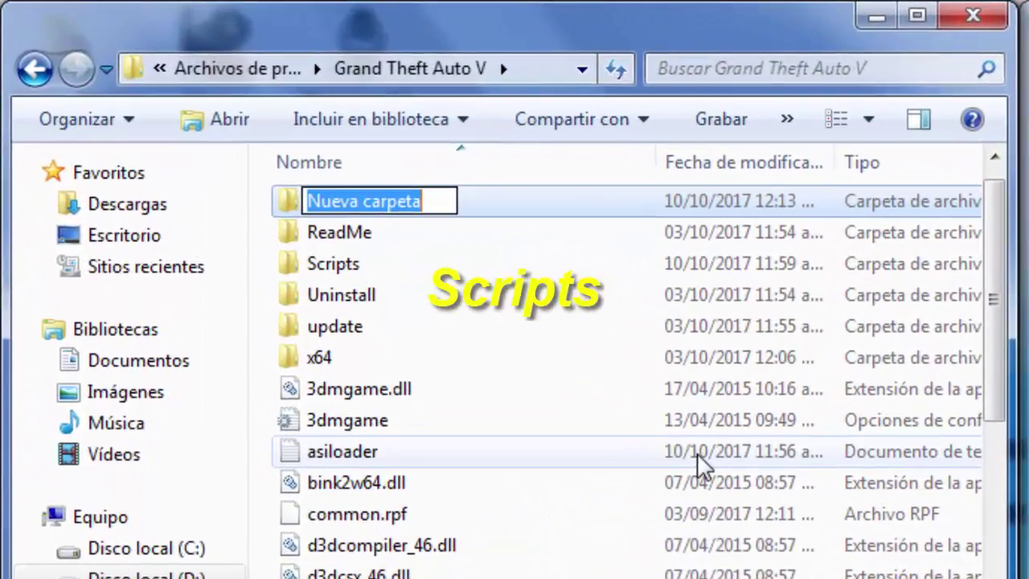
pyautogui.write('Scripts')
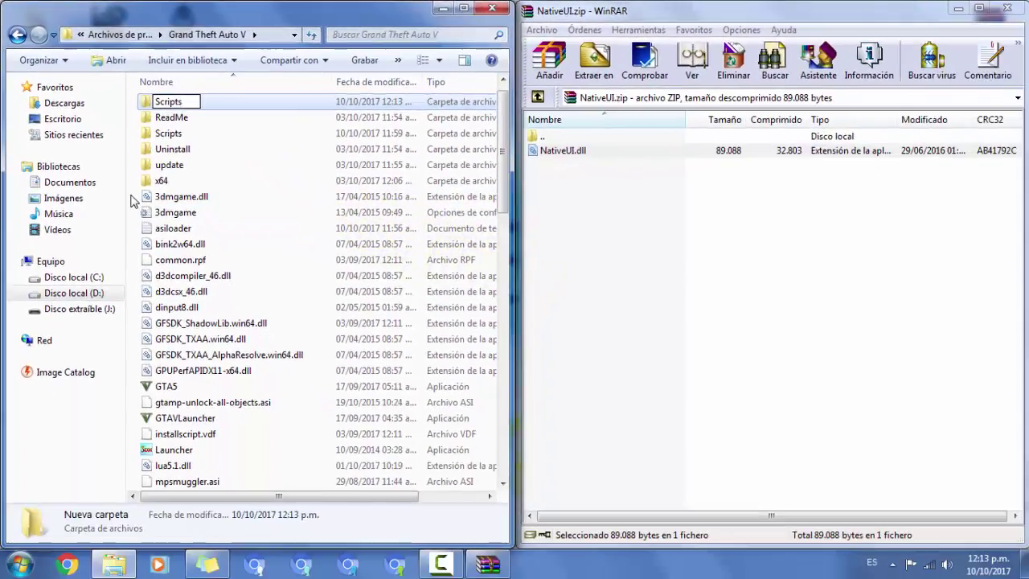
pyautogui.press('Return')
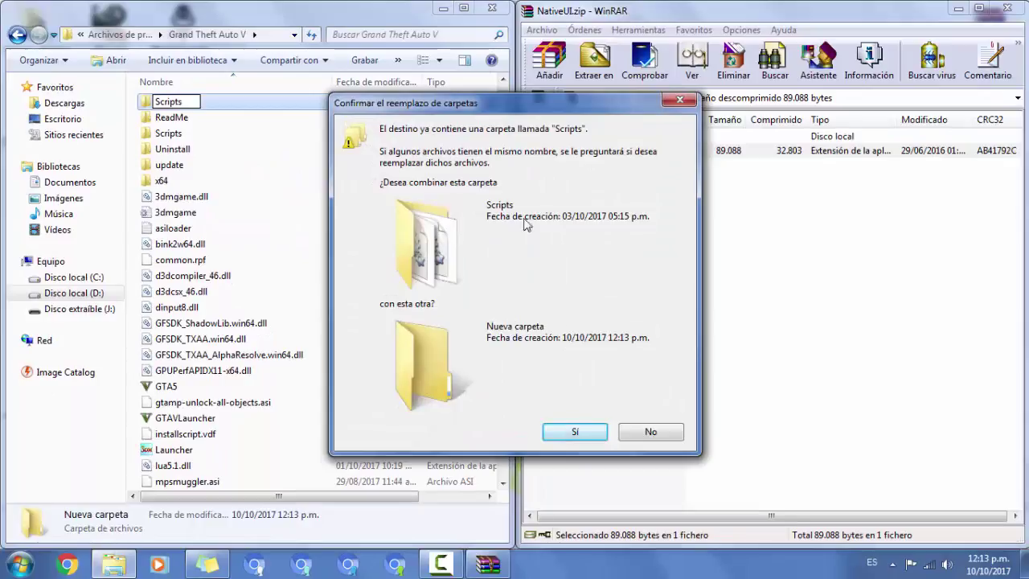
pyautogui.click(651, 433)
# Delete the new empty folder from the Grand Theft Auto V folder.
pyautogui.rightClick(178, 102)
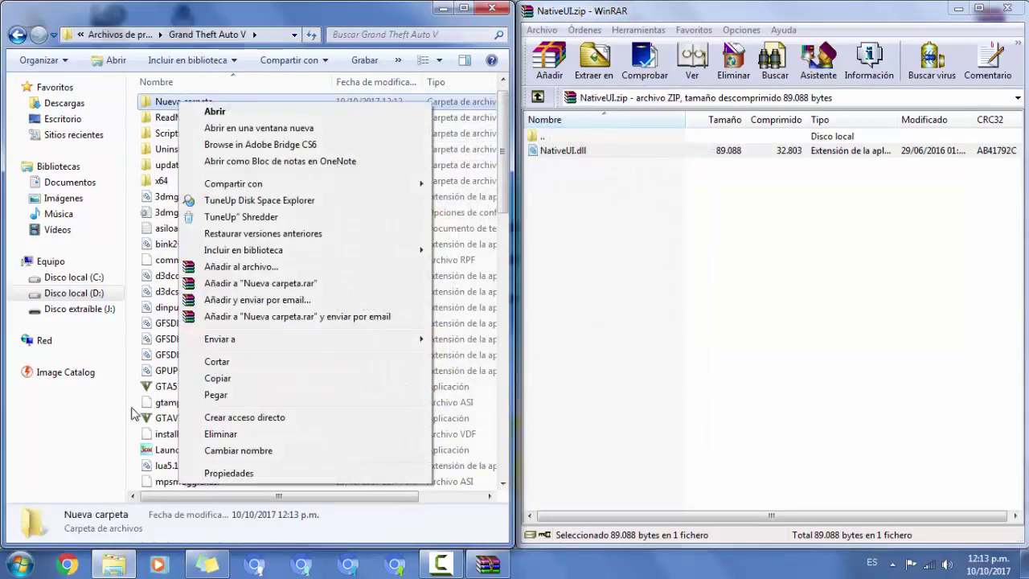
pyautogui.click(219, 434)
pyautogui.click(574, 341)
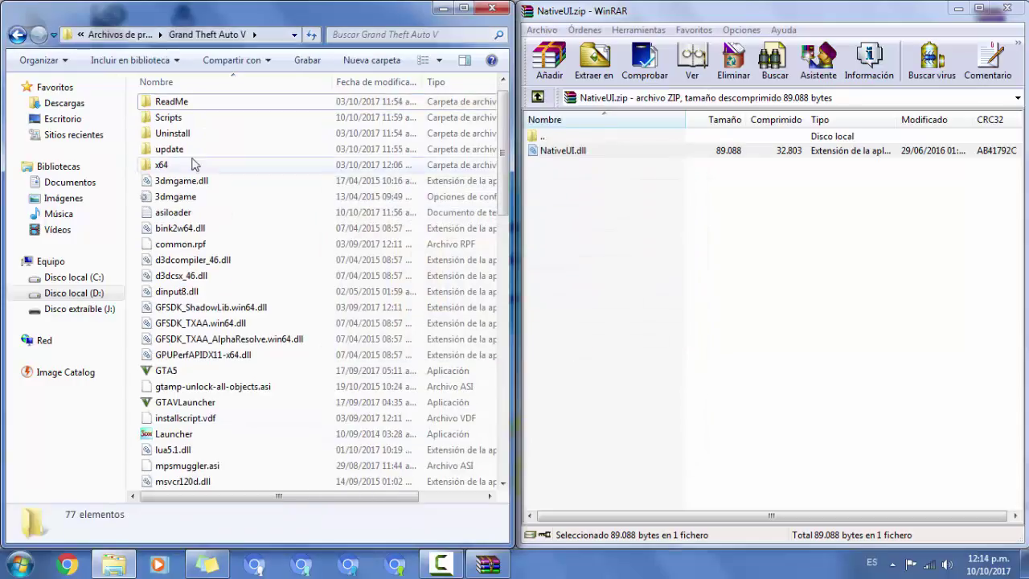
# Open the existing Scripts folder, try to copy NativeUI.dll into it, and close the archive.
pyautogui.click(170, 119)
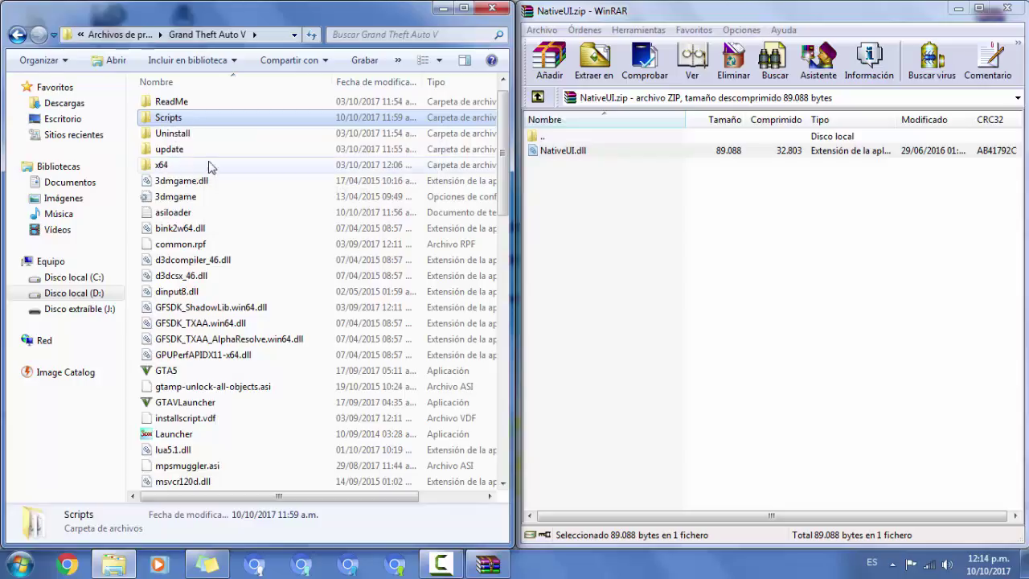
pyautogui.doubleClick(172, 120)
pyautogui.moveTo(558, 152); pyautogui.dragTo(326, 349)
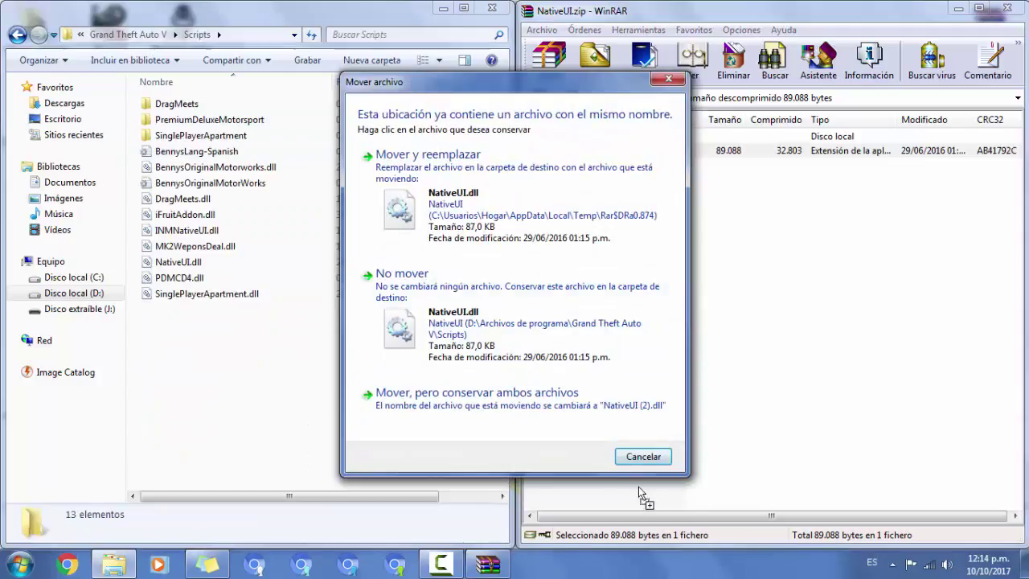
pyautogui.click(643, 456)
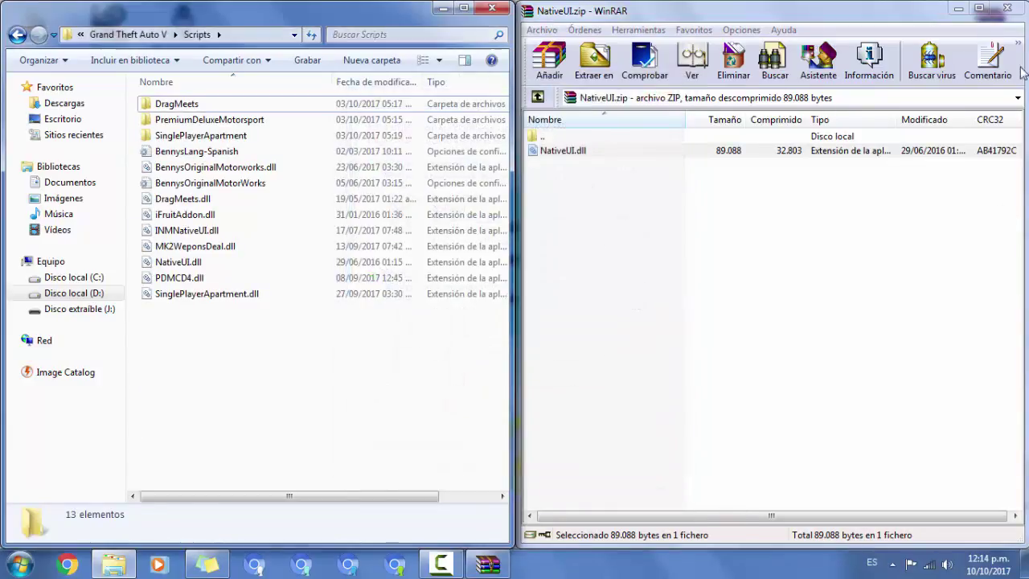
pyautogui.click(1006, 8)
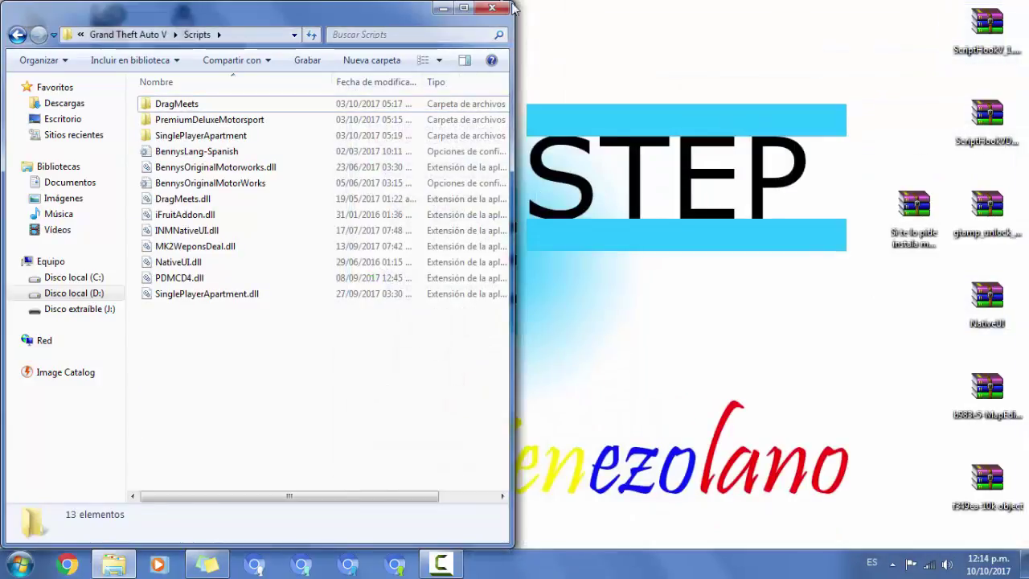
# Copy everything from the b983e5-MapEditor archive into the Scripts folder, keeping the existing NativeUI.dll, and close the archive.
pyautogui.doubleClick(988, 390)
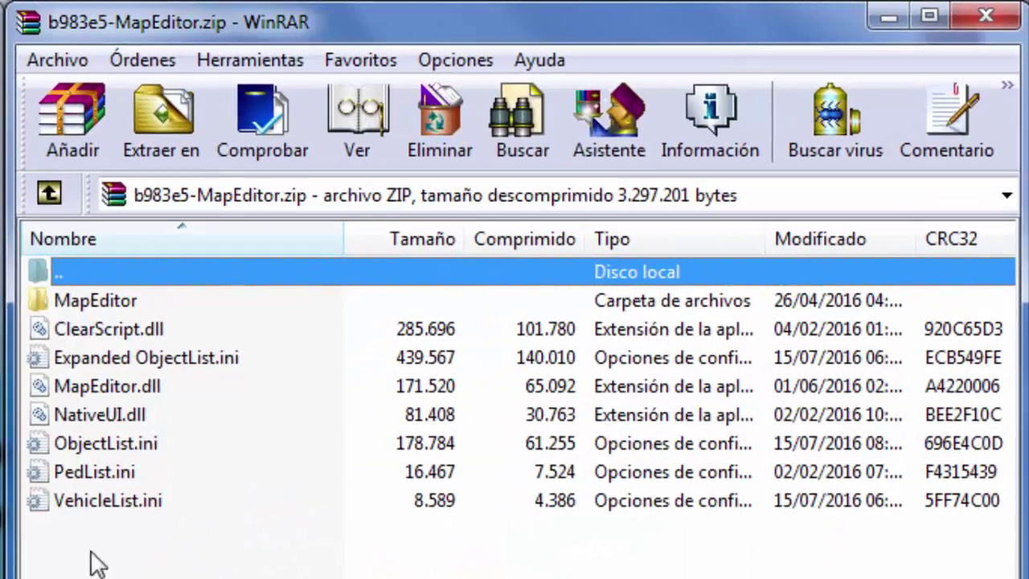
pyautogui.moveTo(601, 356); pyautogui.dragTo(622, 309)
pyautogui.moveTo(131, 447); pyautogui.dragTo(0, 578)
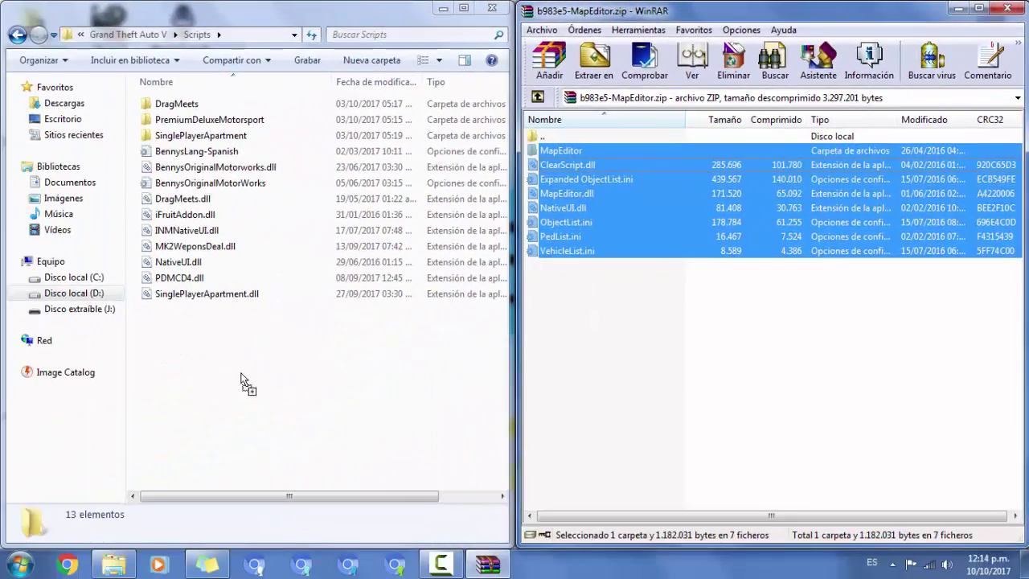
pyautogui.moveTo(241, 380); pyautogui.dragTo(275, 376)
pyautogui.moveTo(271, 330); pyautogui.dragTo(255, 361)
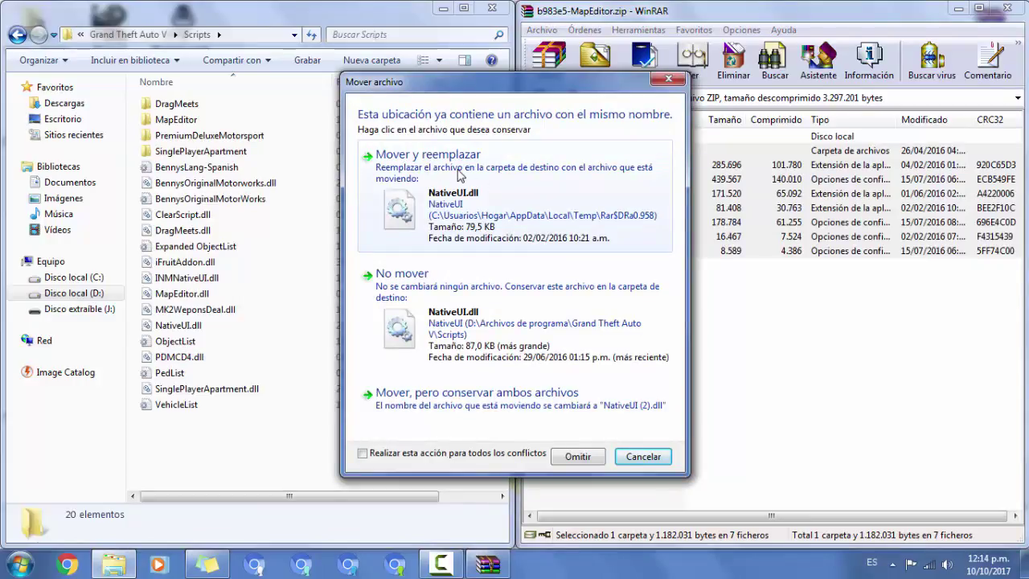
pyautogui.click(442, 301)
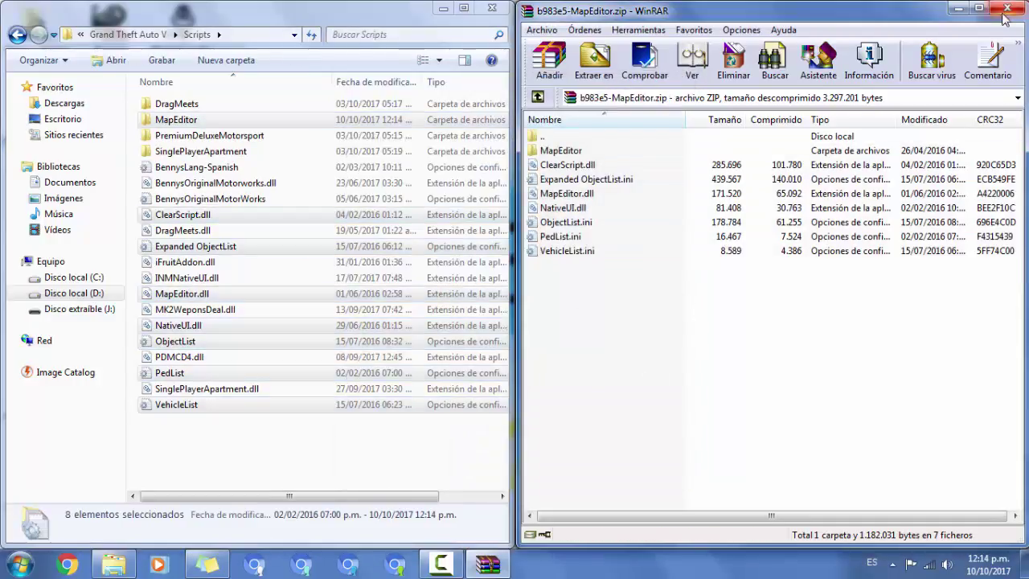
pyautogui.click(1006, 8)
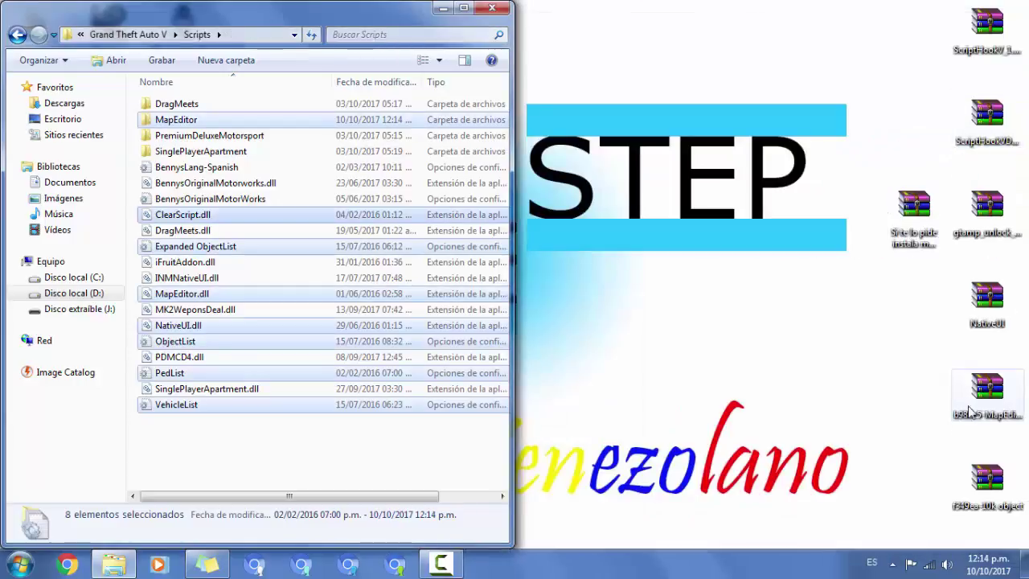
# Open New object 10k.txt from the 10k object folder of the f349ea-10k object archive and place it beside the Scripts folder.
pyautogui.click(1004, 490)
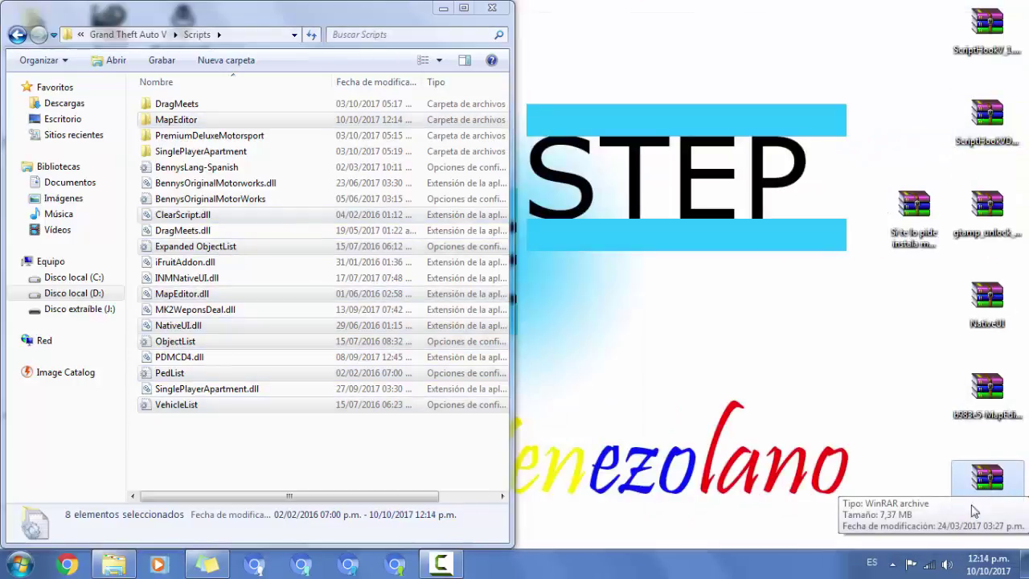
pyautogui.doubleClick(969, 492)
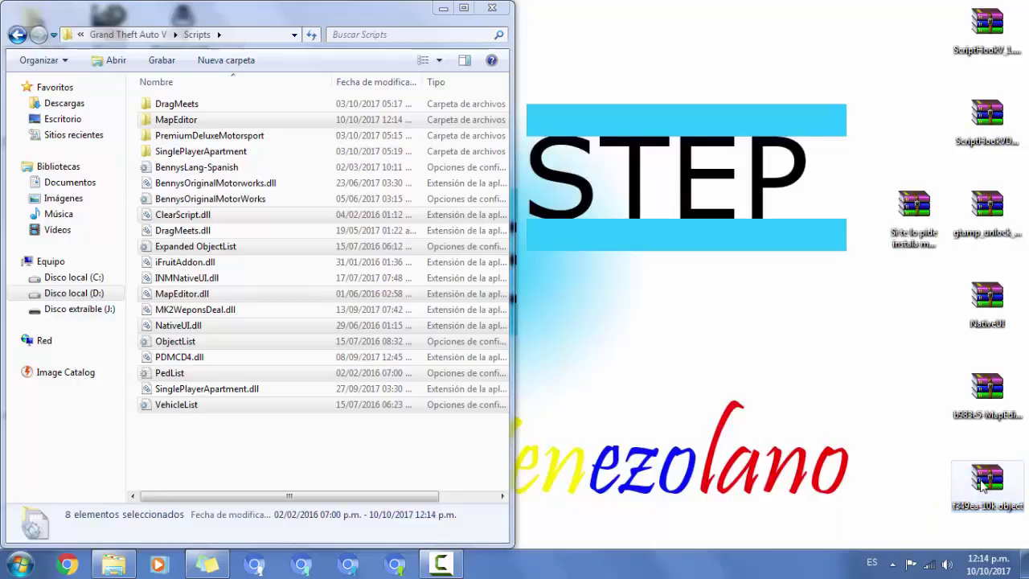
pyautogui.moveTo(661, 94); pyautogui.dragTo(1027, 120)
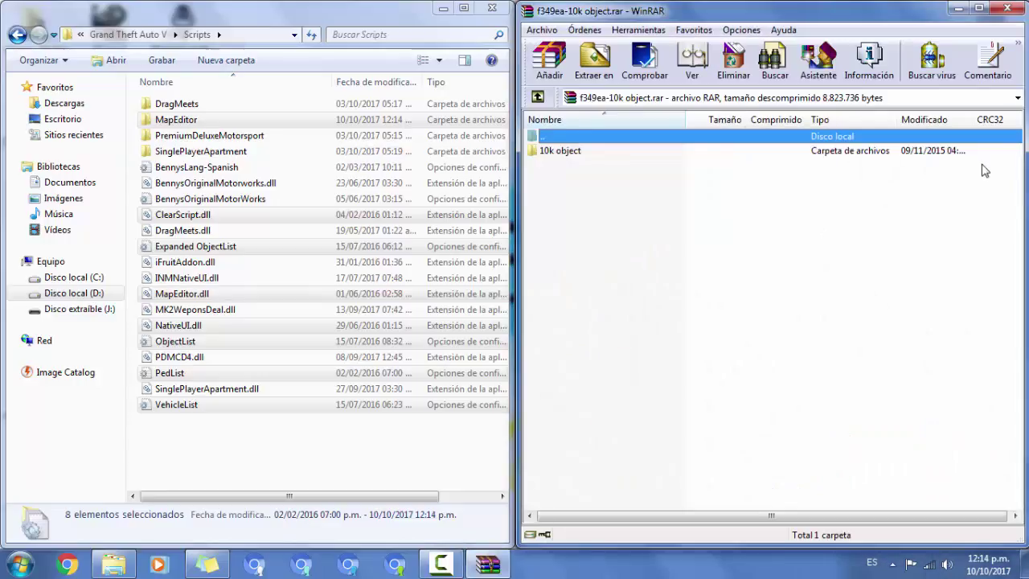
pyautogui.click(544, 155)
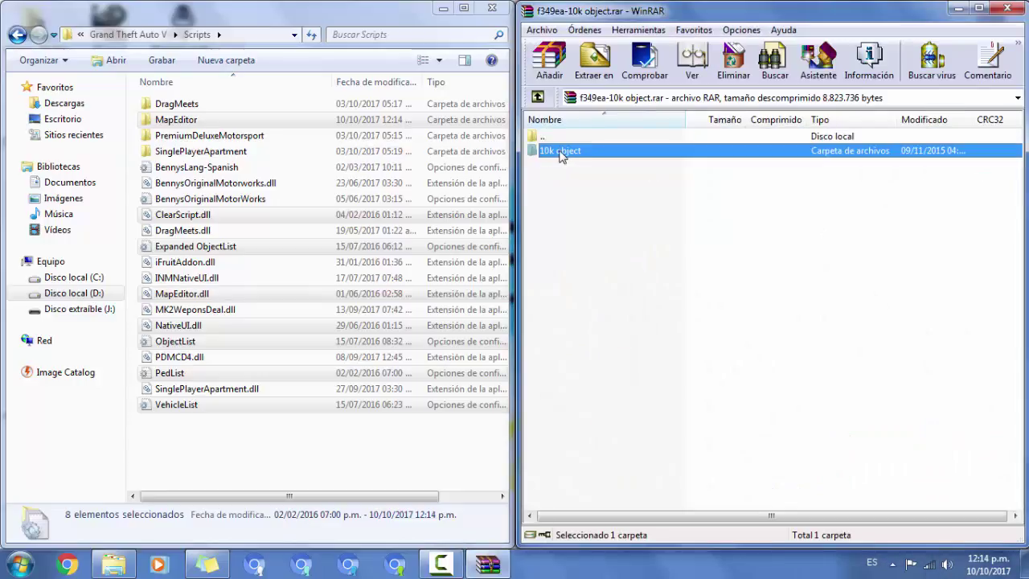
pyautogui.doubleClick(579, 160)
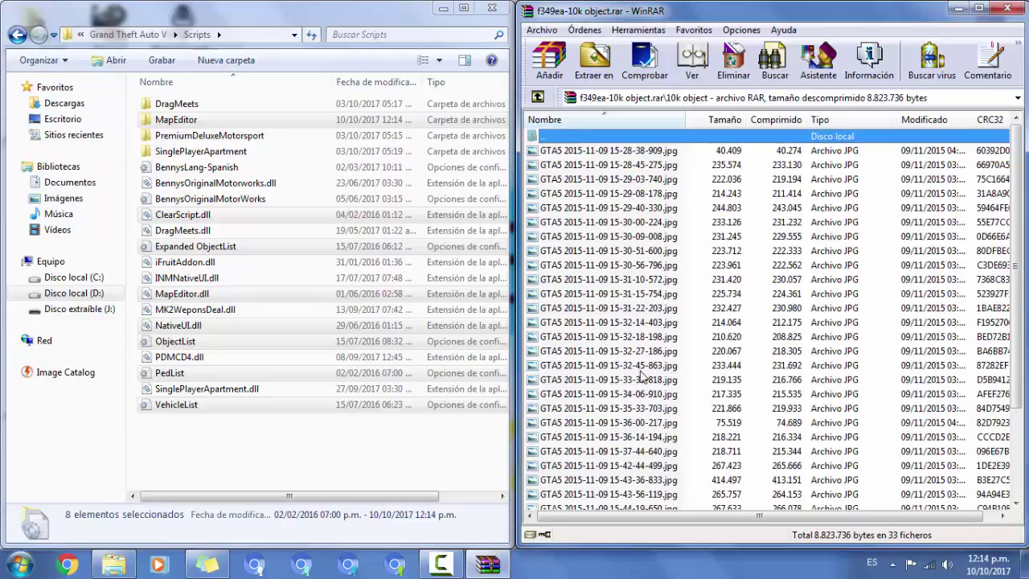
pyautogui.scroll(-3, 639, 368)
pyautogui.click(563, 496)
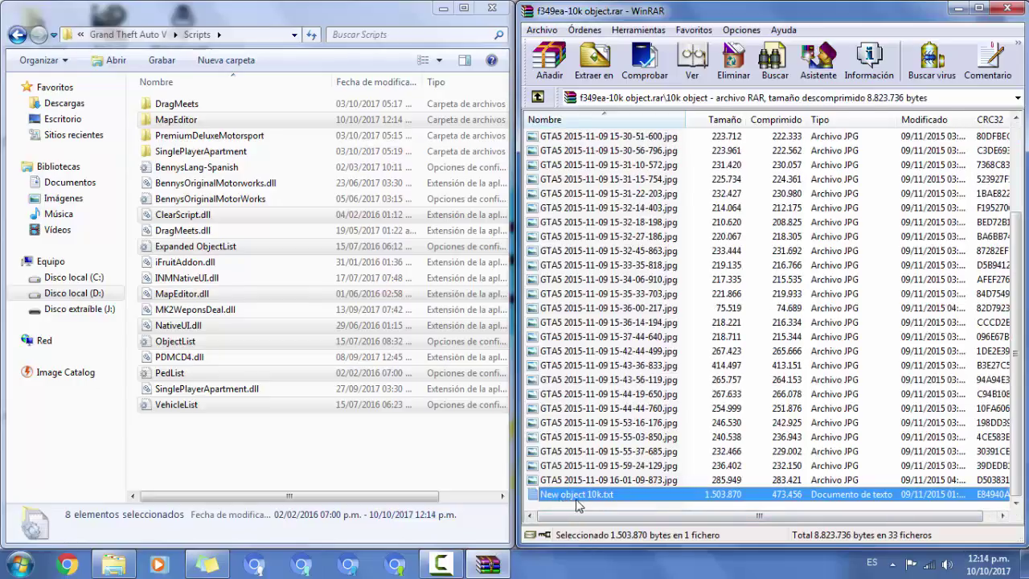
pyautogui.doubleClick(577, 494)
pyautogui.moveTo(692, 234); pyautogui.dragTo(1017, 338)
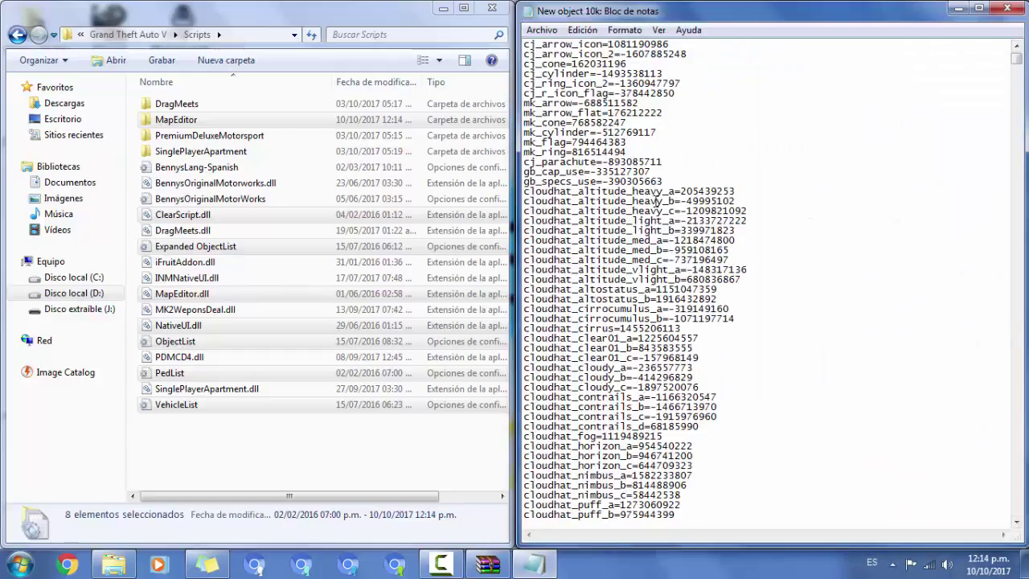
# Open ObjectList from the Scripts folder for editing beside the New object 10k text and add a new line at its end.
pyautogui.click(181, 426)
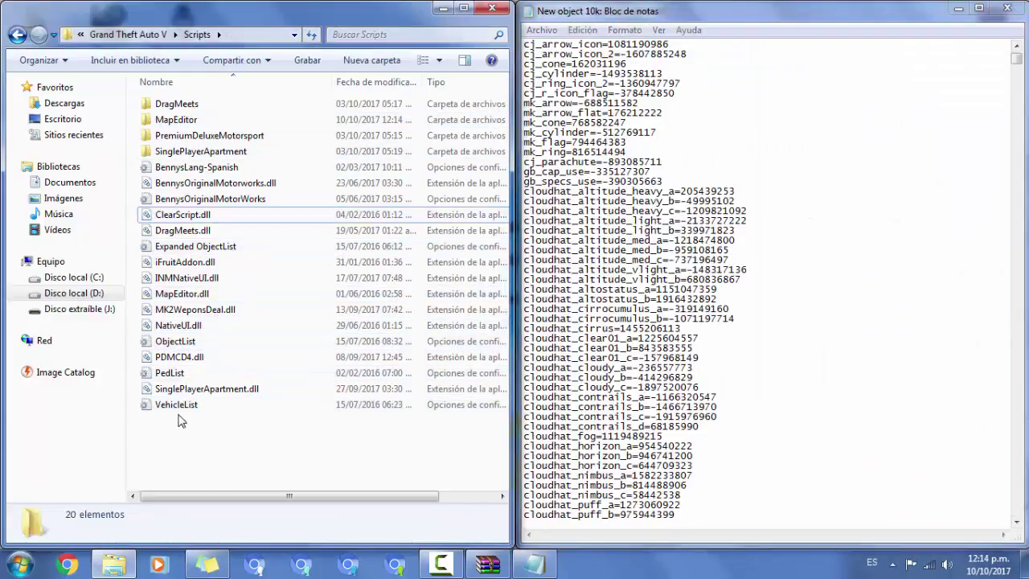
pyautogui.rightClick(182, 345)
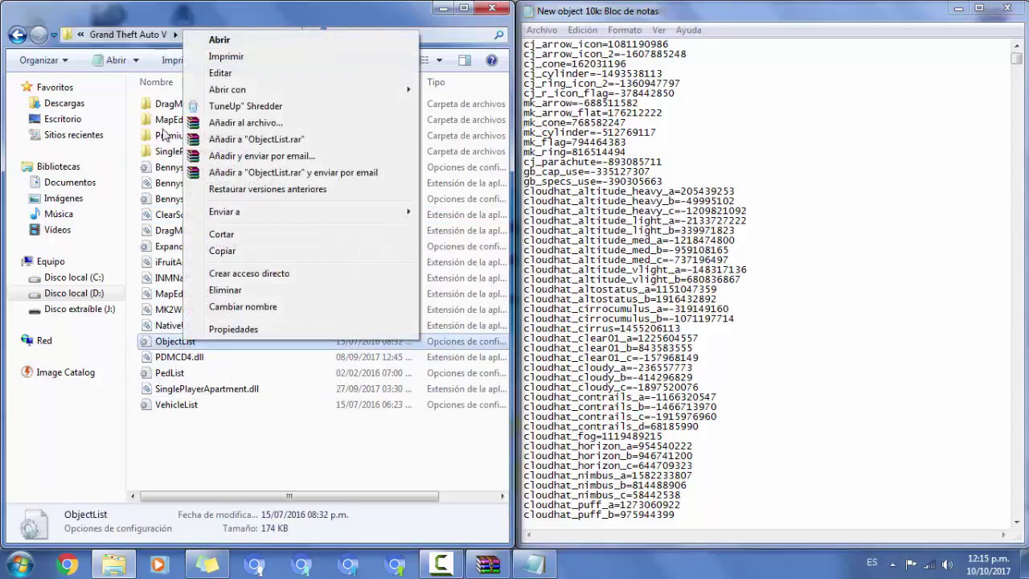
pyautogui.click(221, 73)
pyautogui.moveTo(682, 252); pyautogui.dragTo(0, 128)
pyautogui.moveTo(501, 59); pyautogui.dragTo(500, 518)
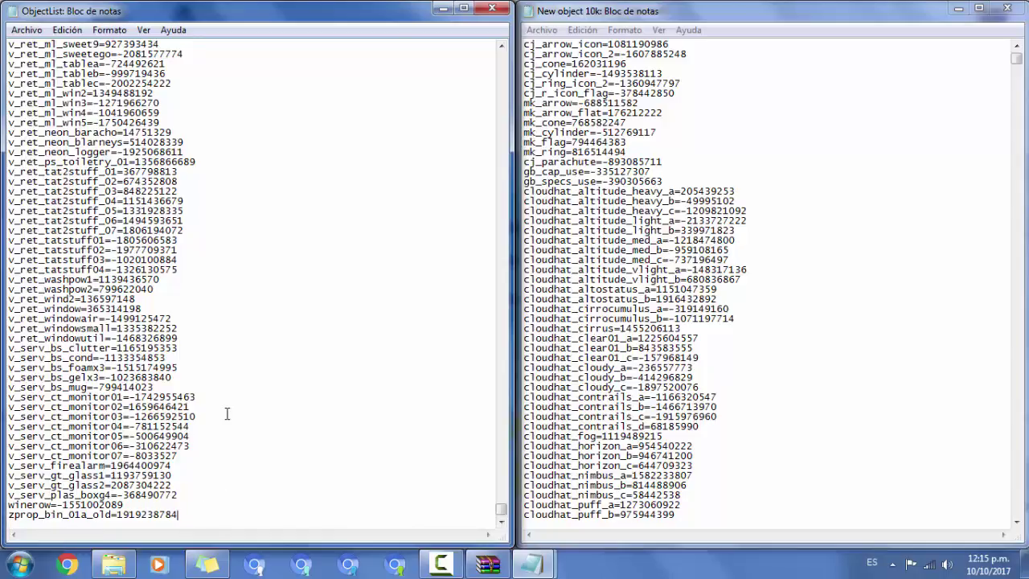
pyautogui.press('Return')
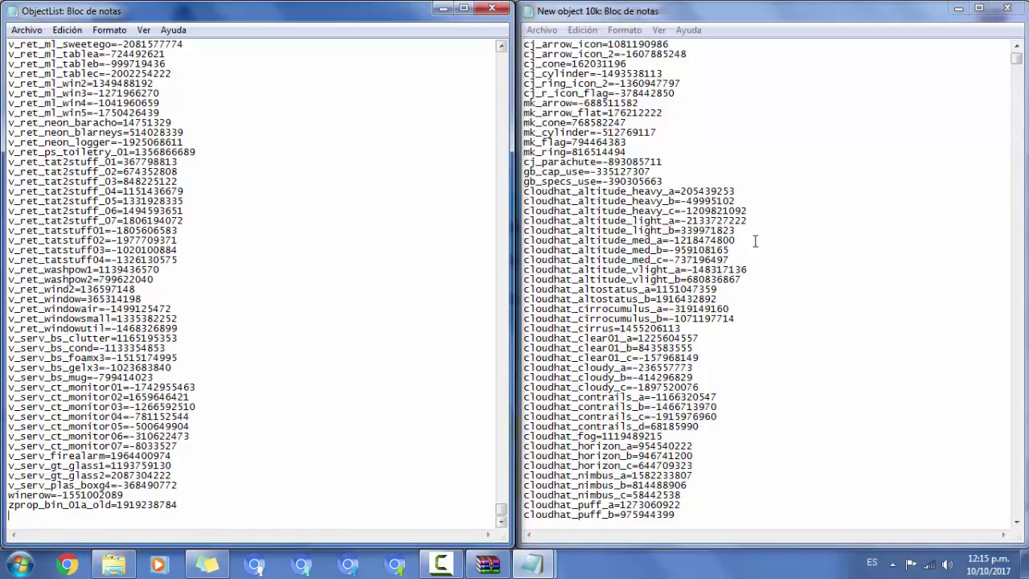
# Copy all entries of the New object 10k text and paste them on the empty last line of ObjectList.
pyautogui.click(652, 201)
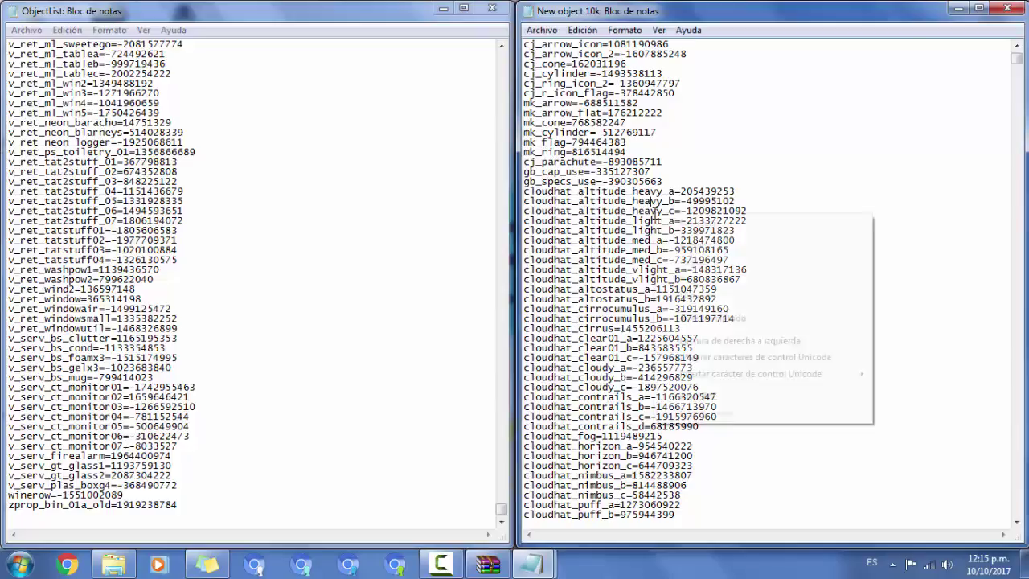
pyautogui.rightClick(655, 211)
pyautogui.click(682, 318)
pyautogui.rightClick(615, 226)
pyautogui.click(690, 277)
pyautogui.click(21, 519)
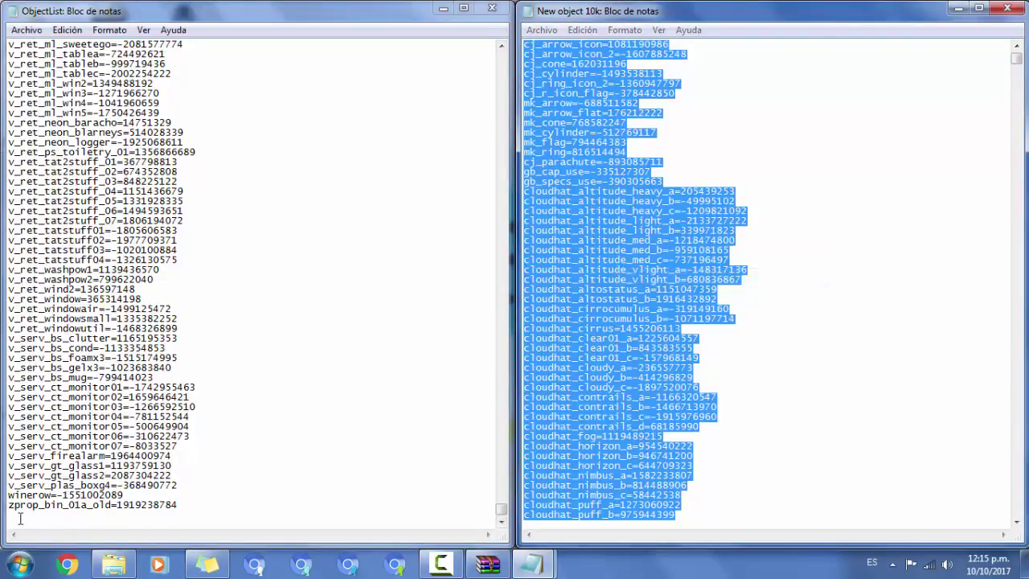
pyautogui.rightClick(20, 518)
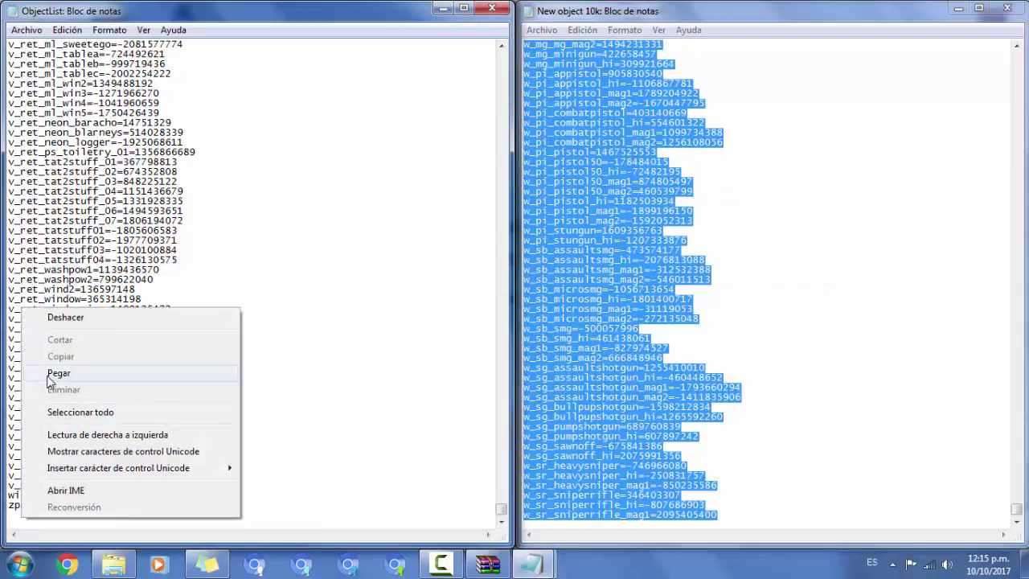
pyautogui.click(51, 374)
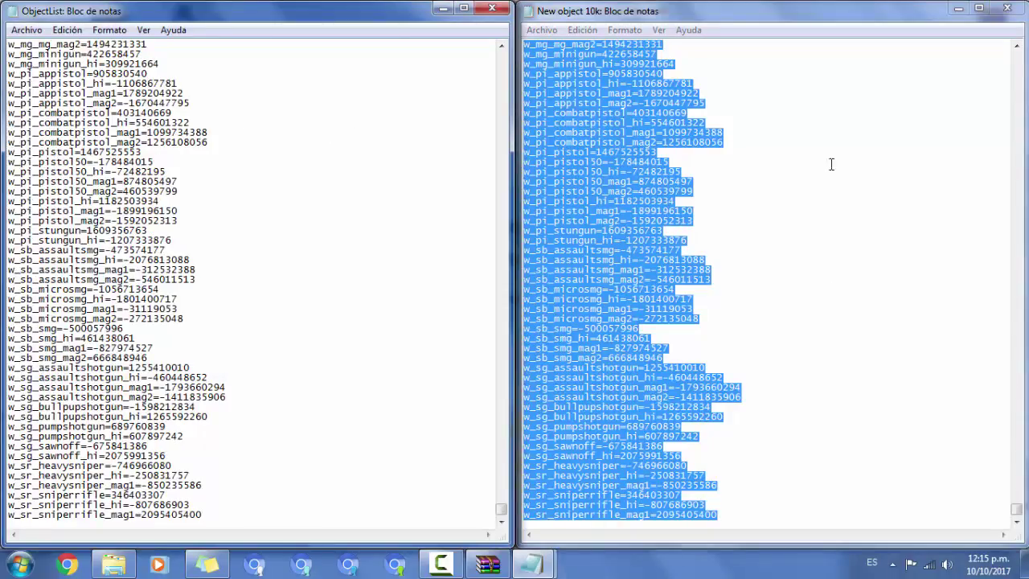
# Close the New object 10k text, and save and close ObjectList.
pyautogui.click(1007, 8)
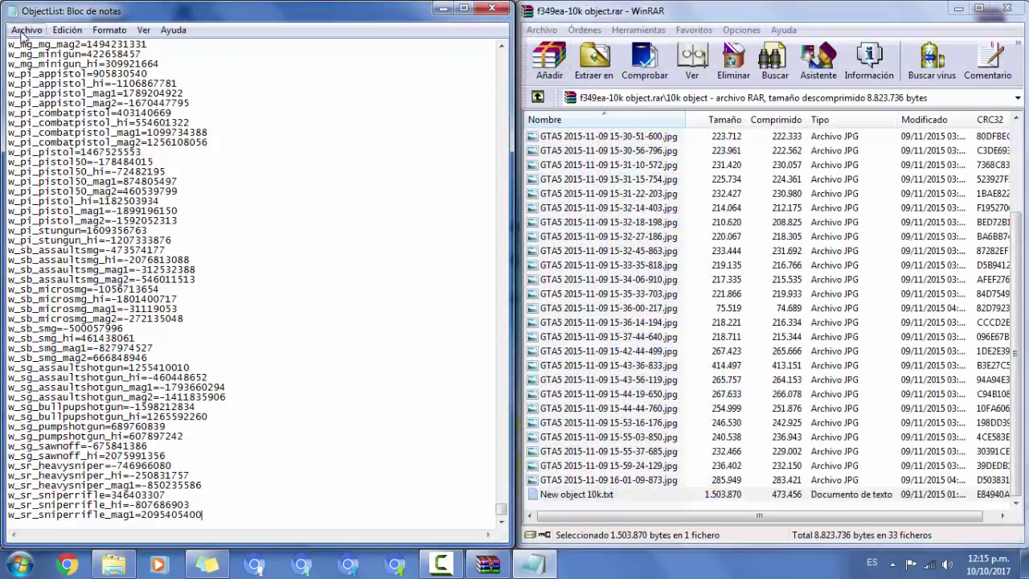
pyautogui.click(23, 30)
pyautogui.click(37, 82)
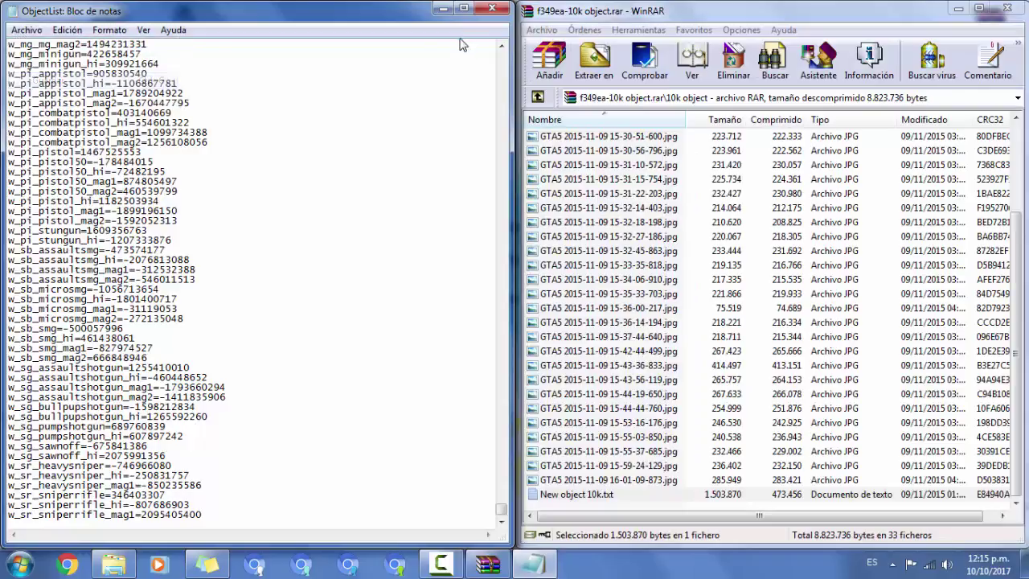
pyautogui.click(492, 9)
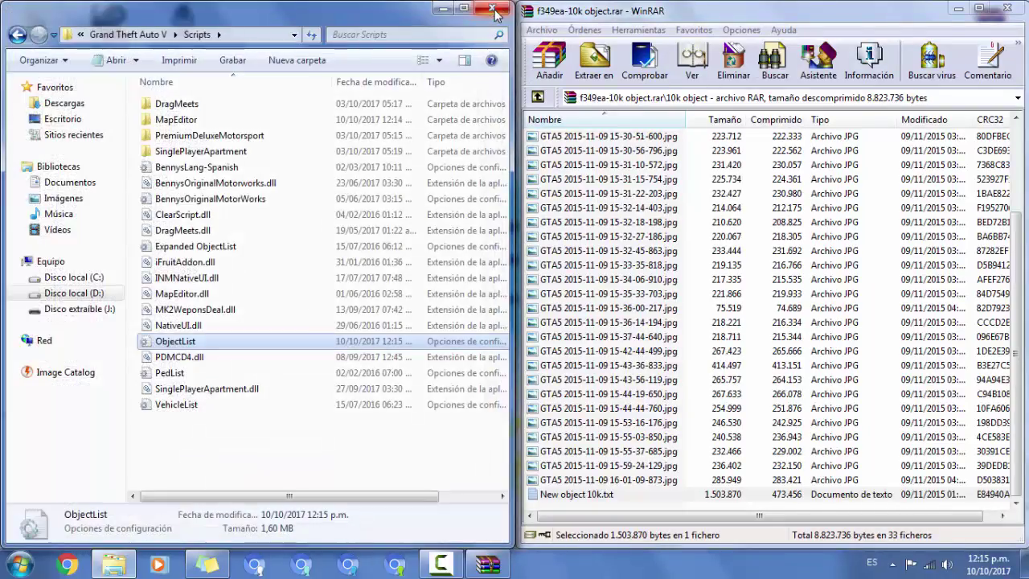
# Close the Scripts folder and the f349ea-10k object archive.
pyautogui.click(332, 482)
pyautogui.click(658, 30)
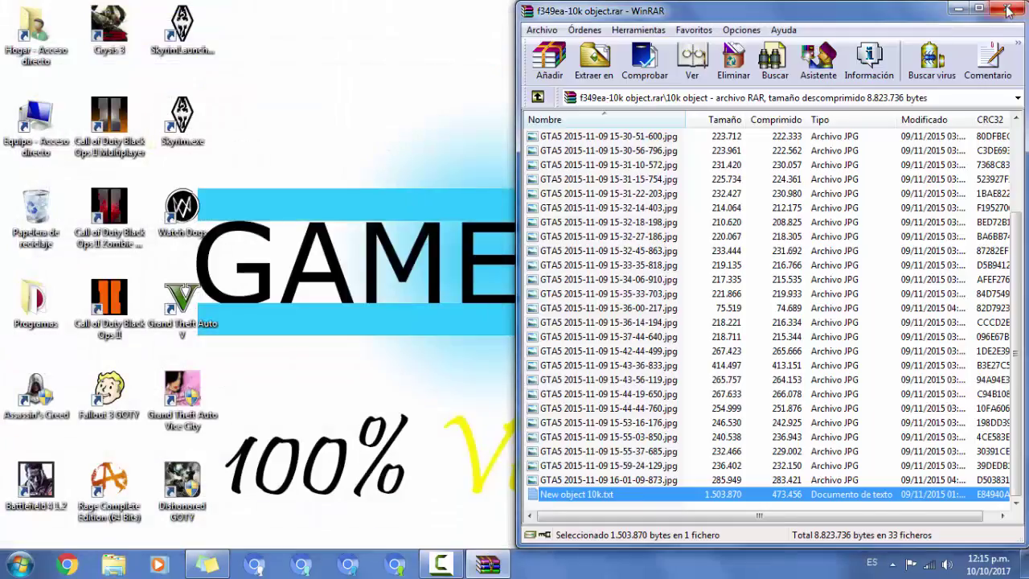
pyautogui.hotkey('alt', 'F4')
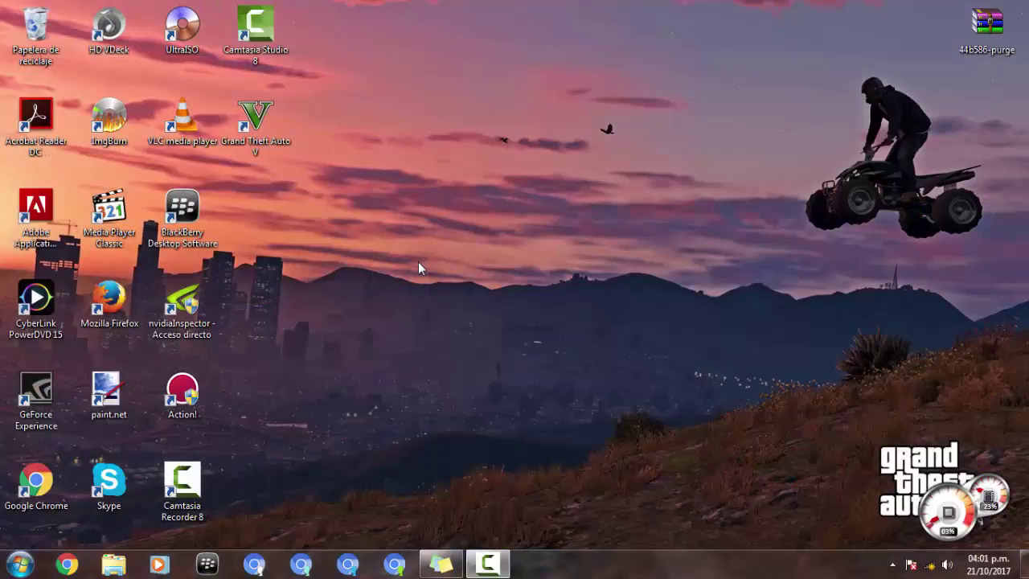
# Open the 44b586-purge archive from the desktop and select purge.xml in it.
pyautogui.click(994, 40)
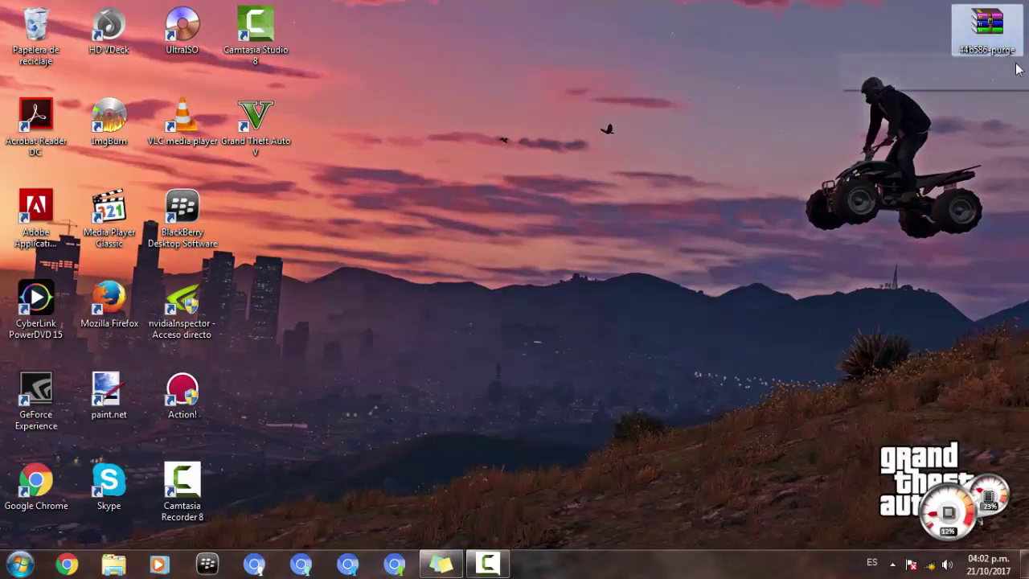
pyautogui.doubleClick(965, 31)
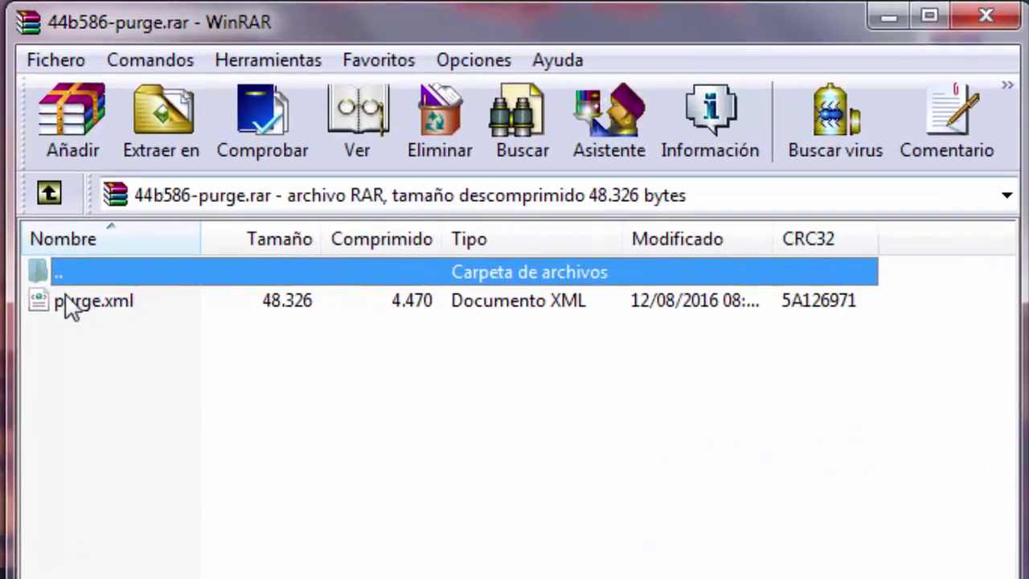
pyautogui.click(192, 309)
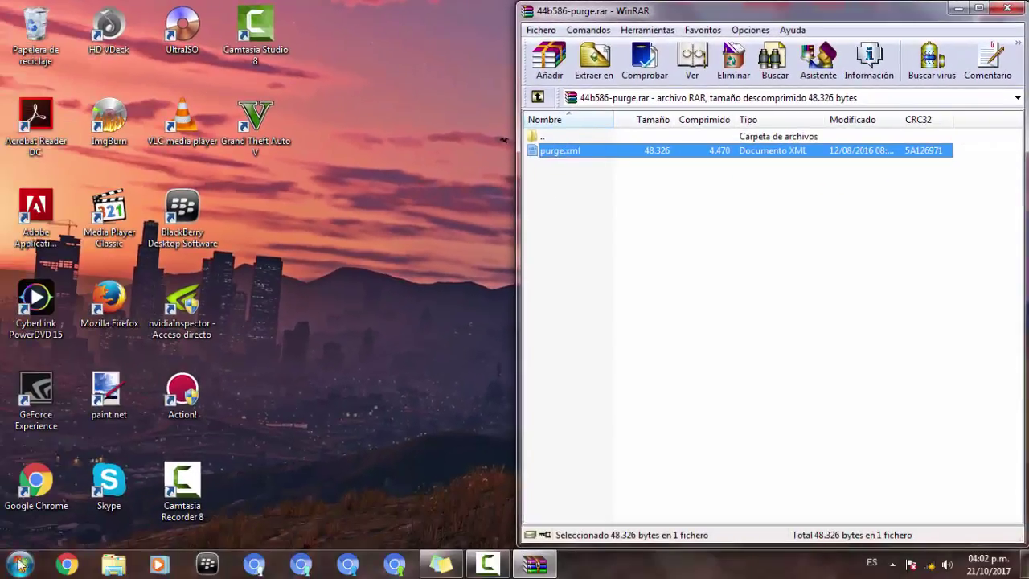
# Open the Grand Theft Auto V folder under Archivos de programa on drive D: and place it beside the archive.
pyautogui.click(20, 563)
pyautogui.click(270, 376)
pyautogui.doubleClick(700, 225)
pyautogui.doubleClick(552, 202)
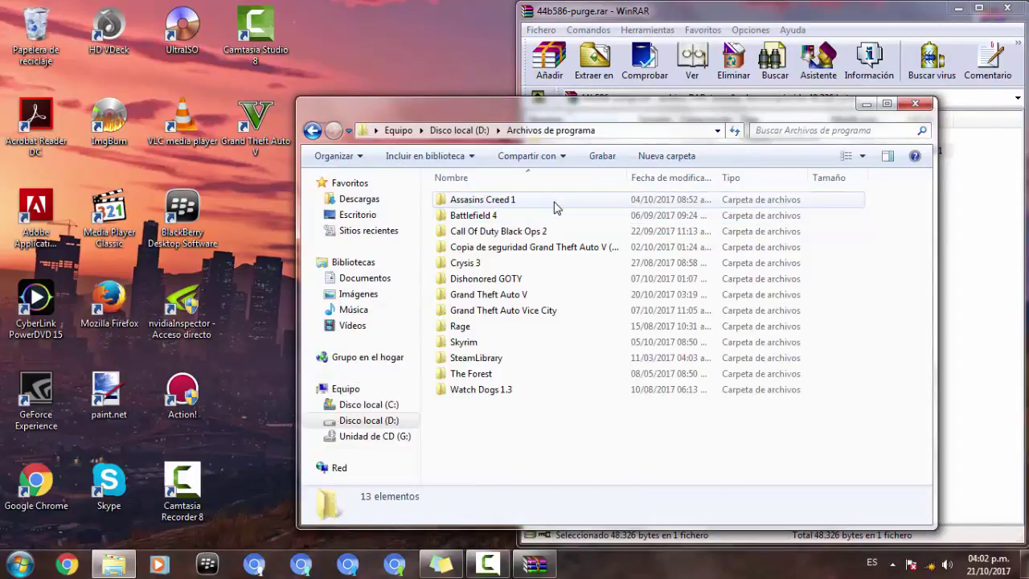
pyautogui.doubleClick(526, 294)
pyautogui.press('super+Left')
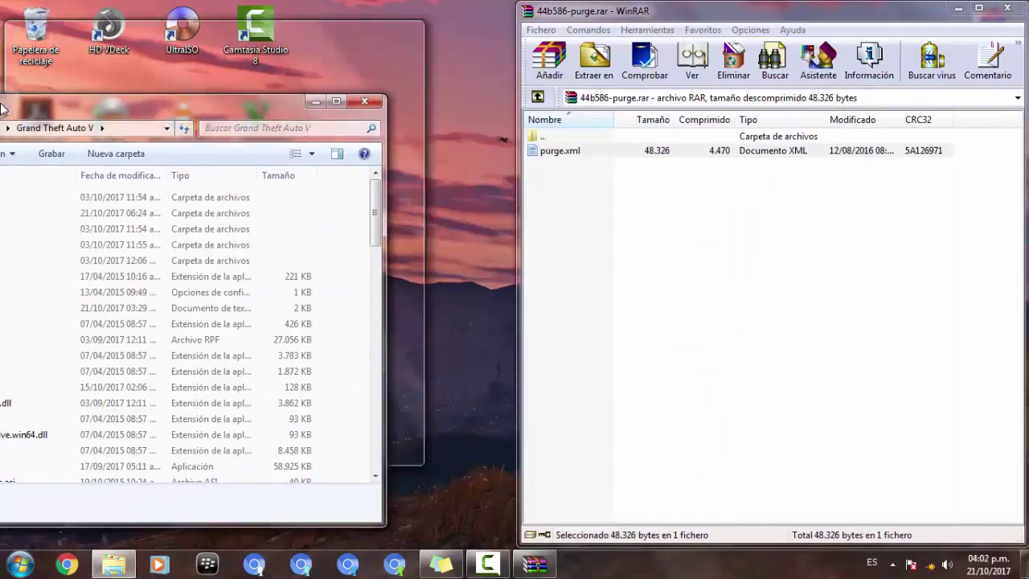
# Copy purge.xml from the archive into the Grand Theft Auto V folder and delete that copy again.
pyautogui.click(572, 150)
pyautogui.rightClick(573, 150)
pyautogui.moveTo(556, 154); pyautogui.dragTo(132, 307)
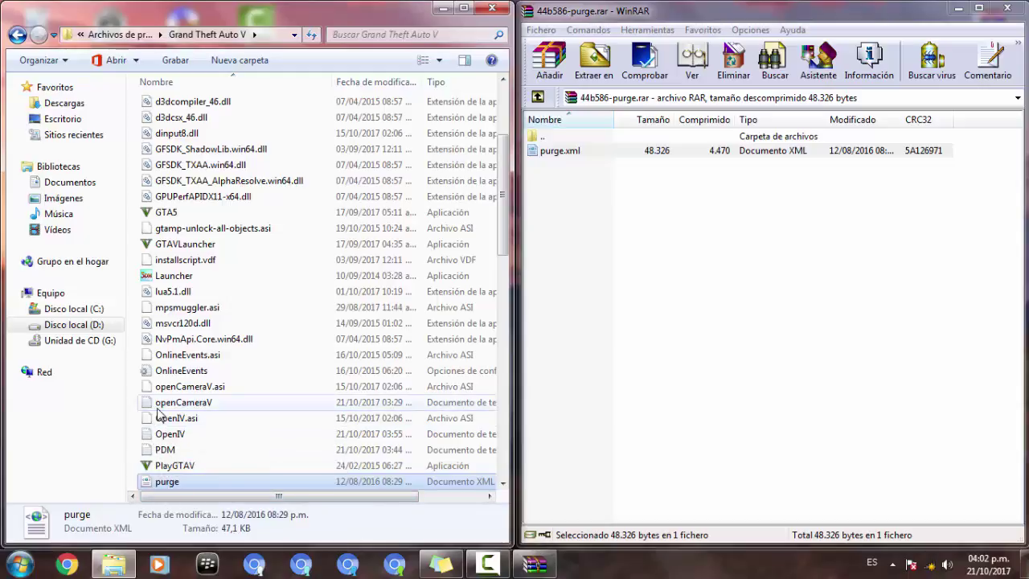
pyautogui.rightClick(205, 480)
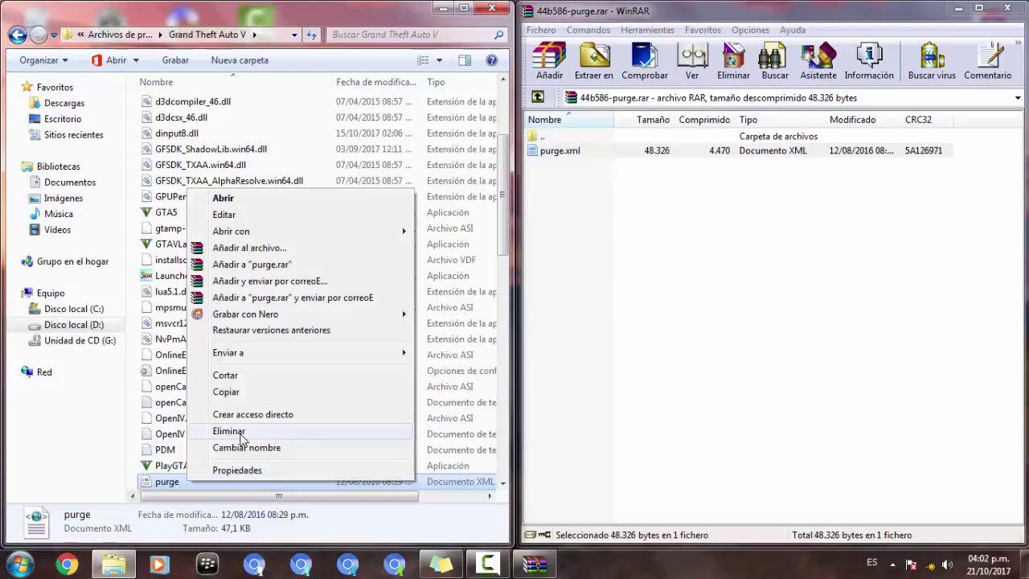
pyautogui.click(229, 427)
pyautogui.click(571, 338)
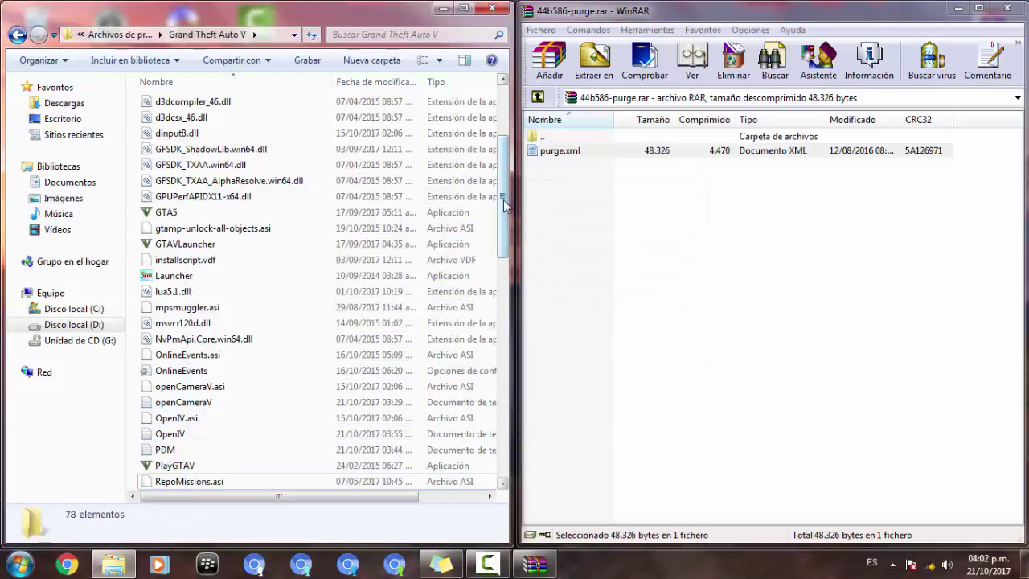
# Open the Scripts folder inside Grand Theft Auto V and select its Autoloadmaps folder.
pyautogui.scroll(15, 498, 138)
pyautogui.click(173, 120)
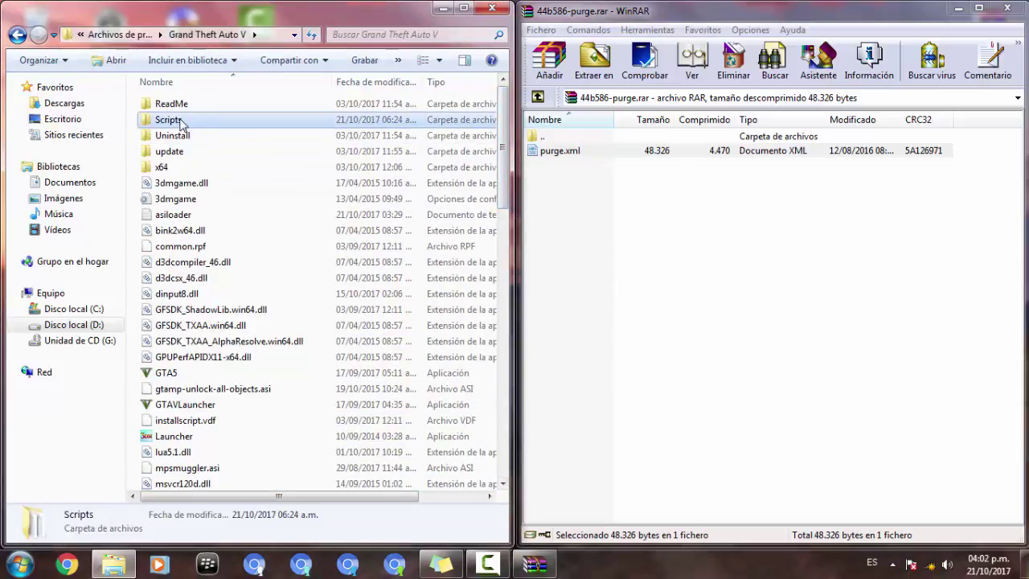
pyautogui.doubleClick(175, 120)
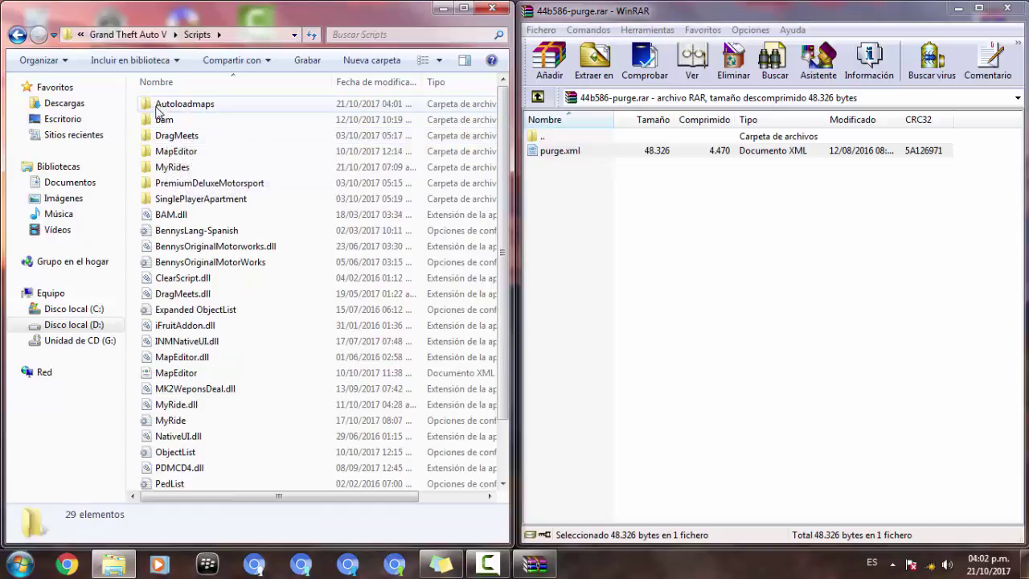
pyautogui.click(160, 107)
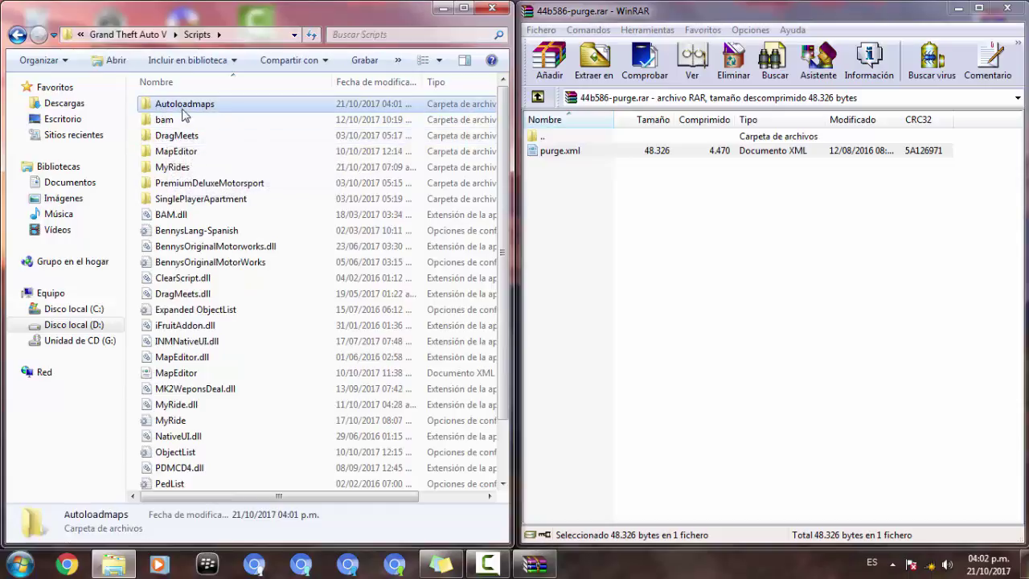
# Try to create a new folder named Autoloadmaps in Scripts, declining to merge it with the existing one.
pyautogui.rightClick(135, 111)
pyautogui.moveTo(213, 291)
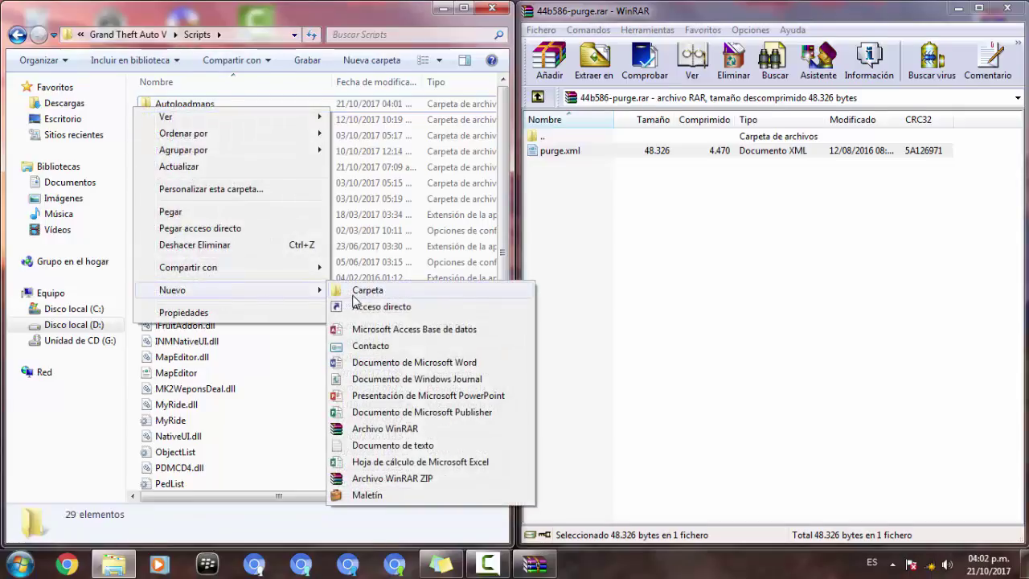
pyautogui.click(354, 291)
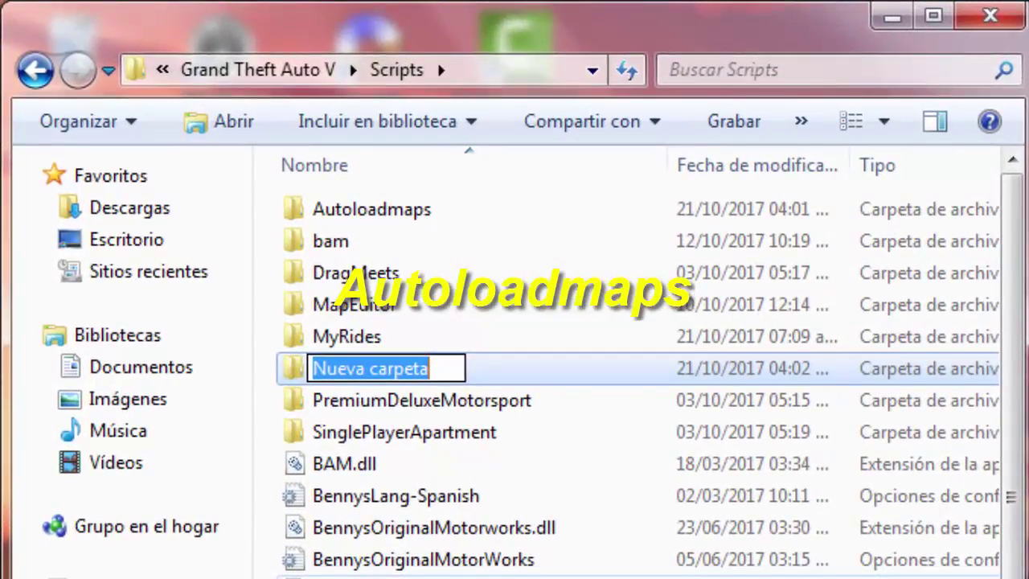
pyautogui.write('A')
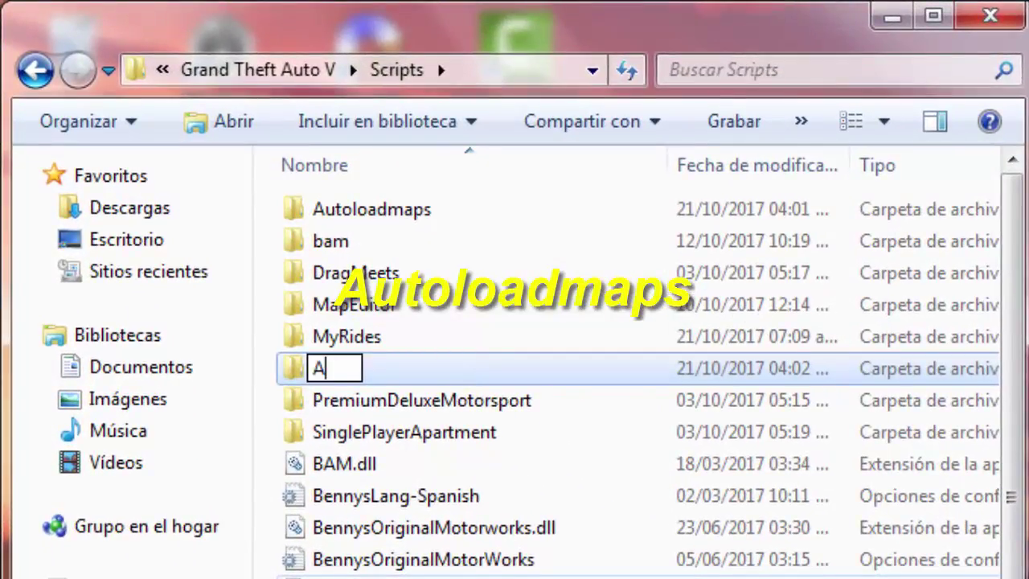
pyautogui.write('utoloadma')
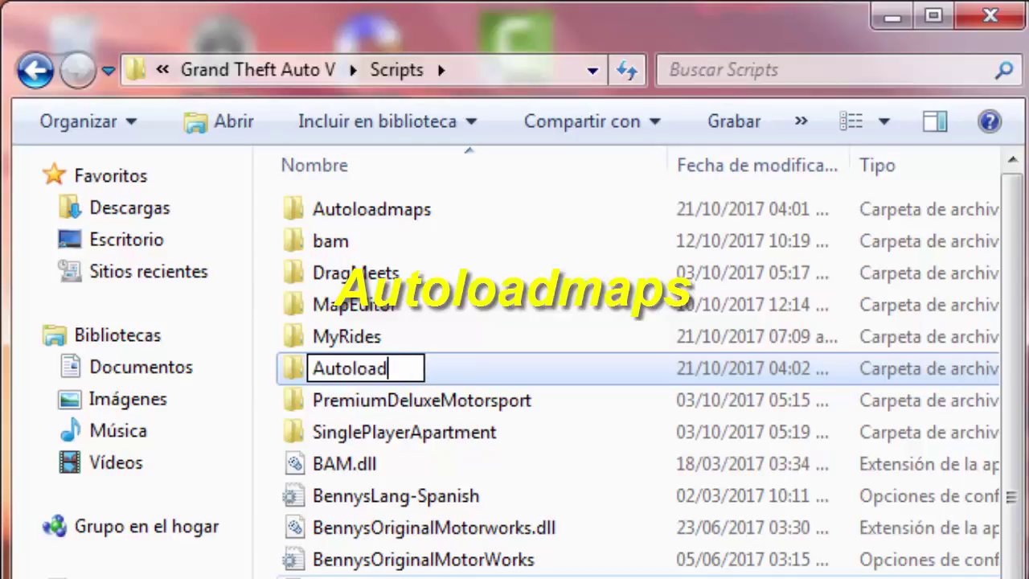
pyautogui.write('ps')
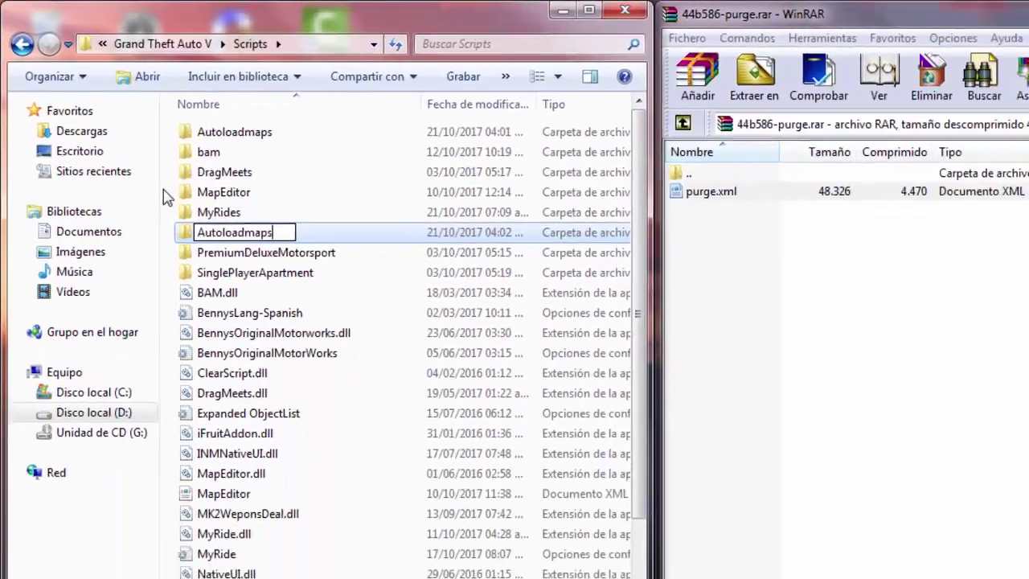
pyautogui.press('Return')
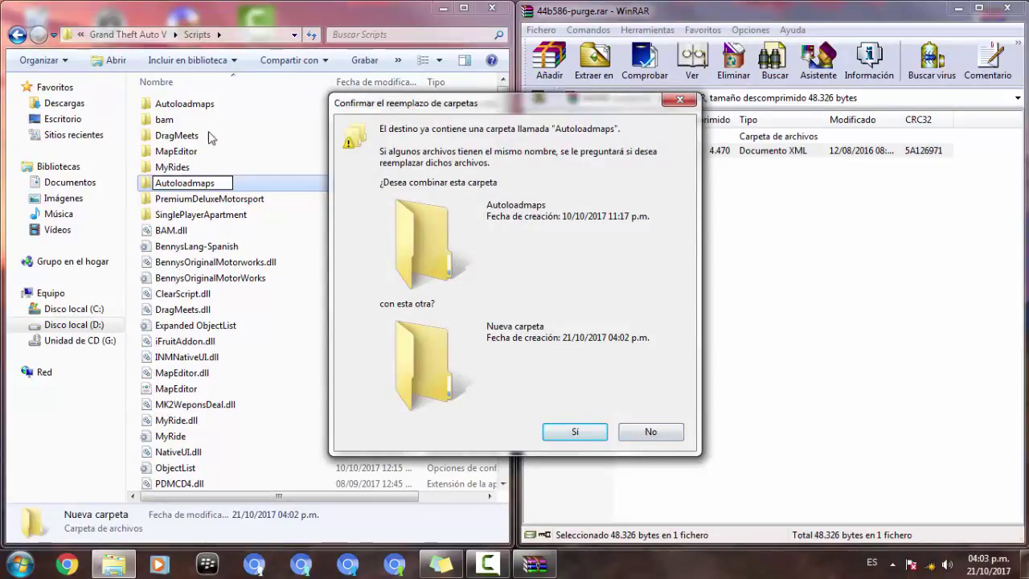
pyautogui.click(650, 431)
# Delete the newly created Nueva carpeta folder from the Scripts folder.
pyautogui.rightClick(146, 183)
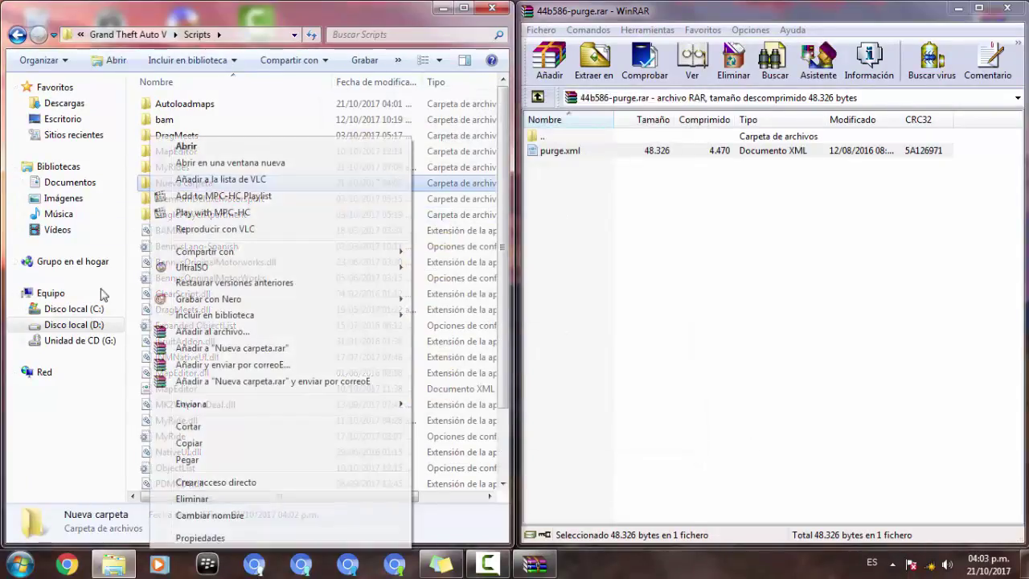
pyautogui.click(191, 499)
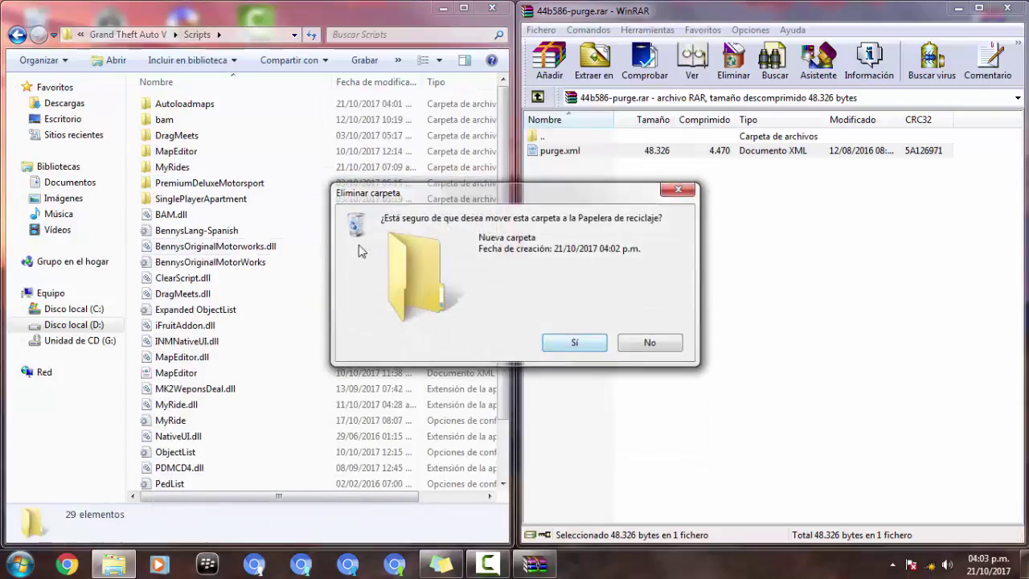
pyautogui.click(557, 345)
# Open the existing Autoloadmaps folder and copy purge.xml from the archive into it.
pyautogui.click(204, 109)
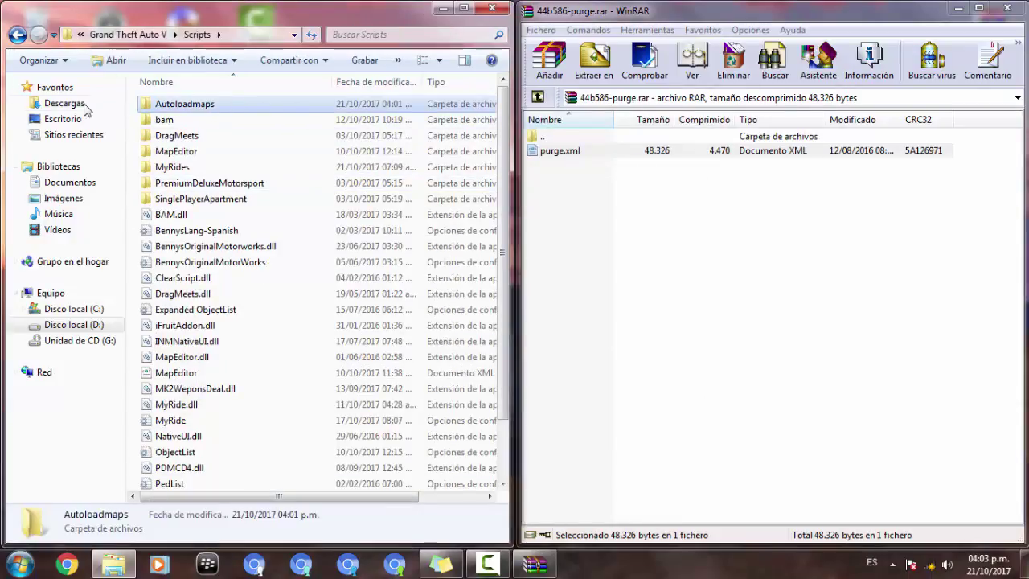
pyautogui.doubleClick(158, 109)
pyautogui.moveTo(562, 153); pyautogui.dragTo(267, 195)
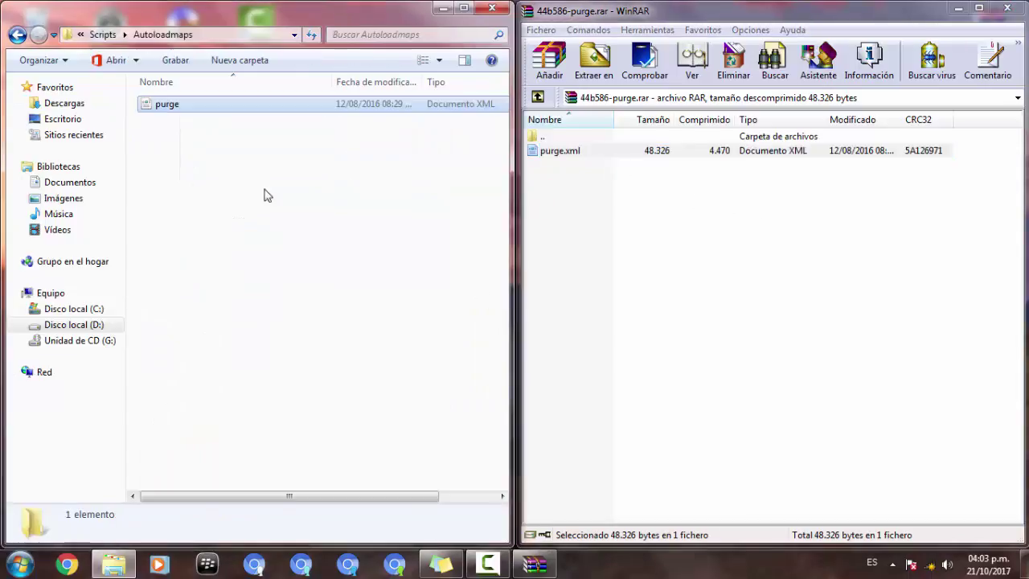
# Close the 44b586-purge archive and the Autoloadmaps folder.
pyautogui.click(1007, 8)
pyautogui.click(310, 172)
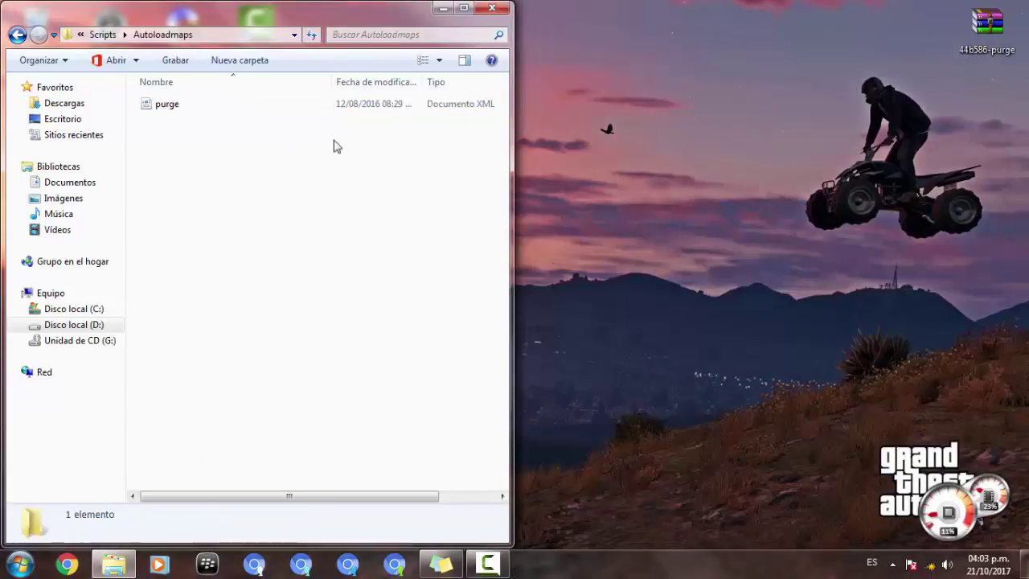
pyautogui.click(492, 8)
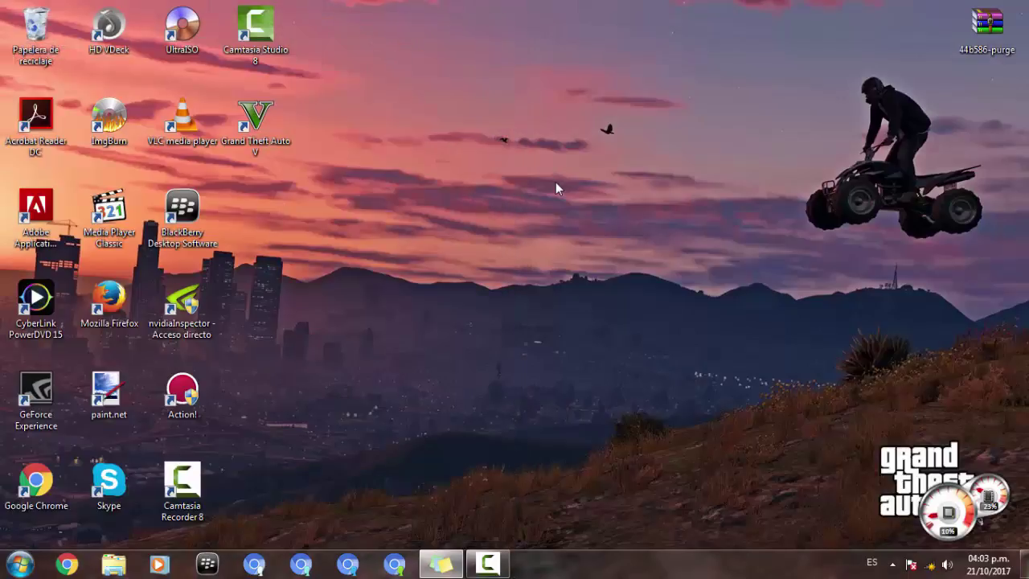